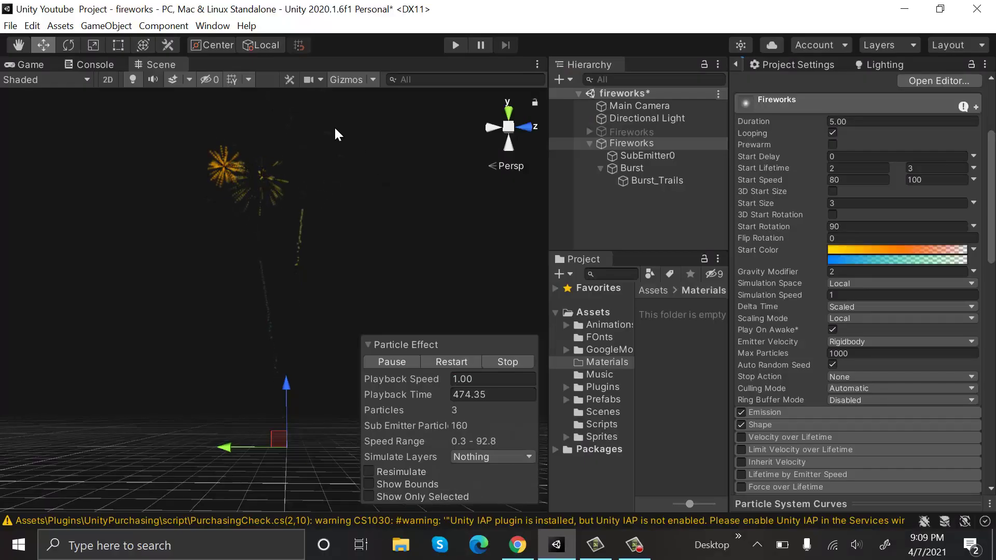
Step: Orbit the Scene view around the playing fireworks demo
{"action": "key", "text": "alt"}
{"action": "left_click_drag", "start_coordinate": [329, 135], "coordinate": [369, 216], "text": "alt"}
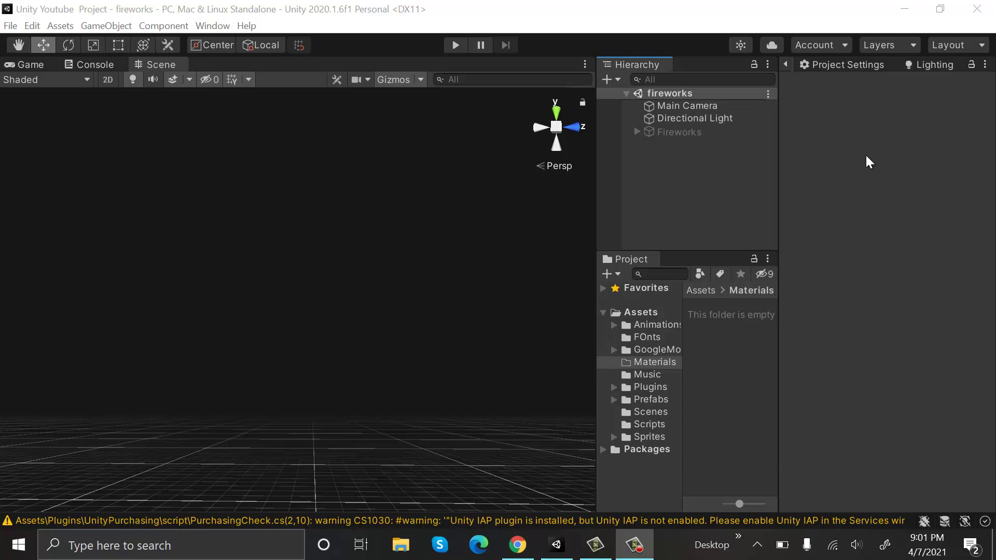
Step: Create a new Effects > Particle System and reset its position to the origin
{"action": "right_click", "coordinate": [669, 175]}
{"action": "mouse_move", "coordinate": [747, 339]}
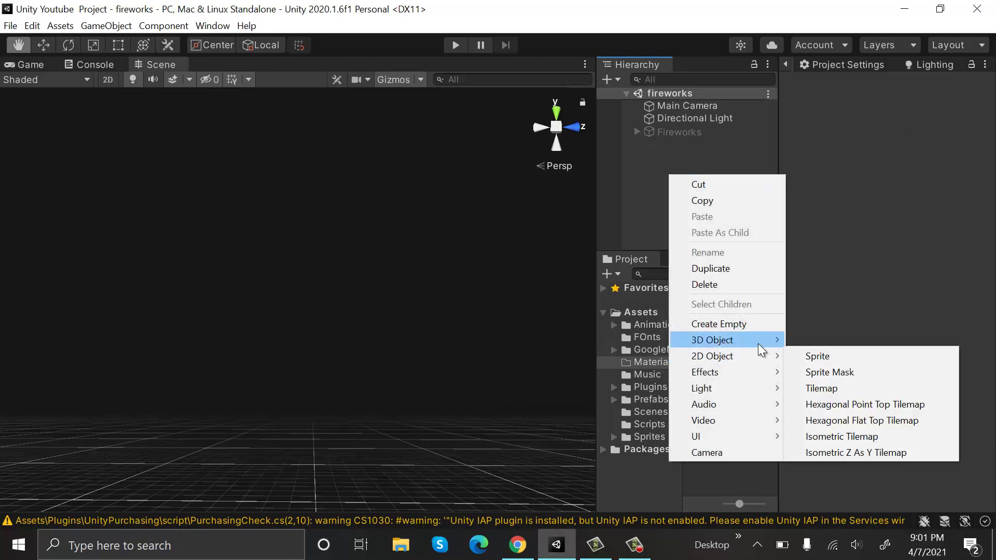
{"action": "mouse_move", "coordinate": [758, 372]}
{"action": "left_click", "coordinate": [809, 368]}
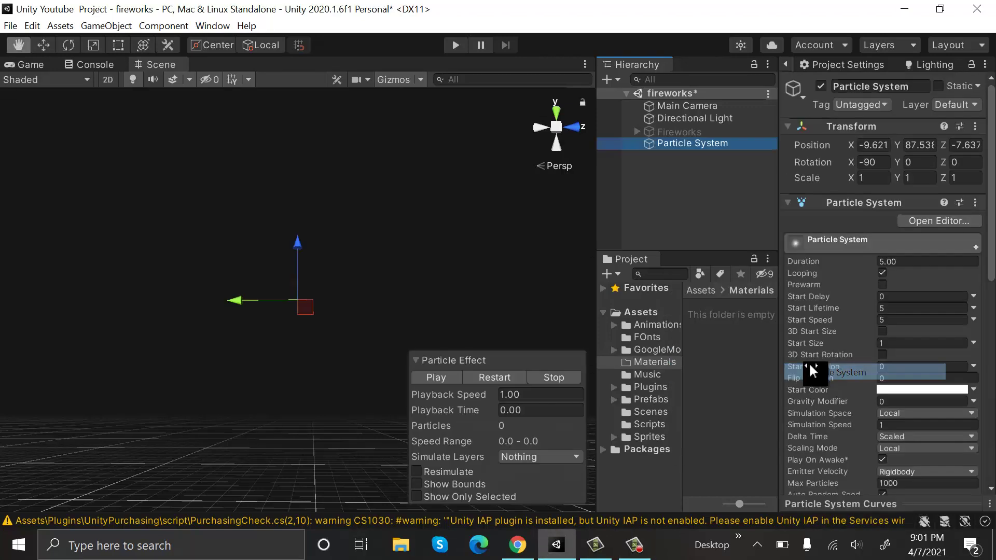
{"action": "left_click", "coordinate": [975, 127]}
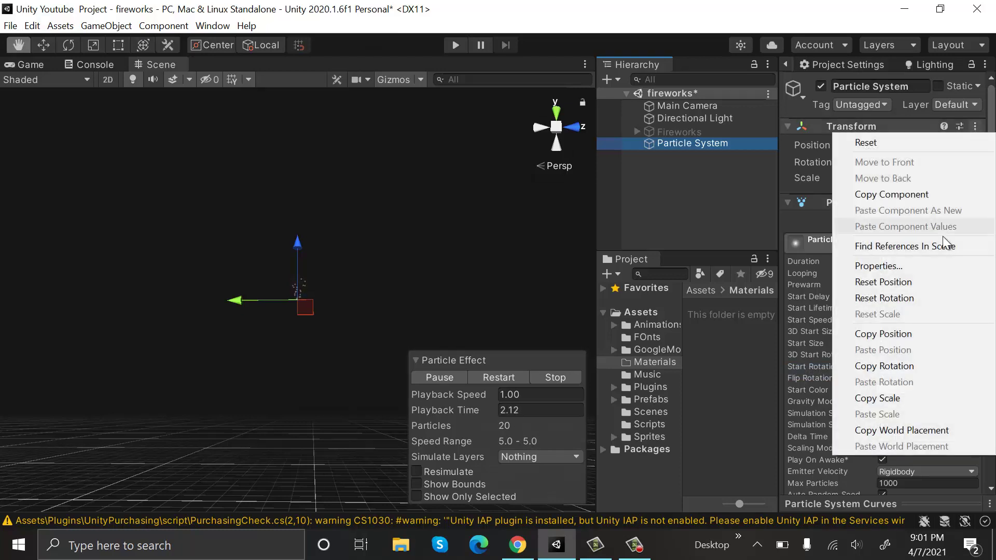
{"action": "left_click", "coordinate": [925, 285]}
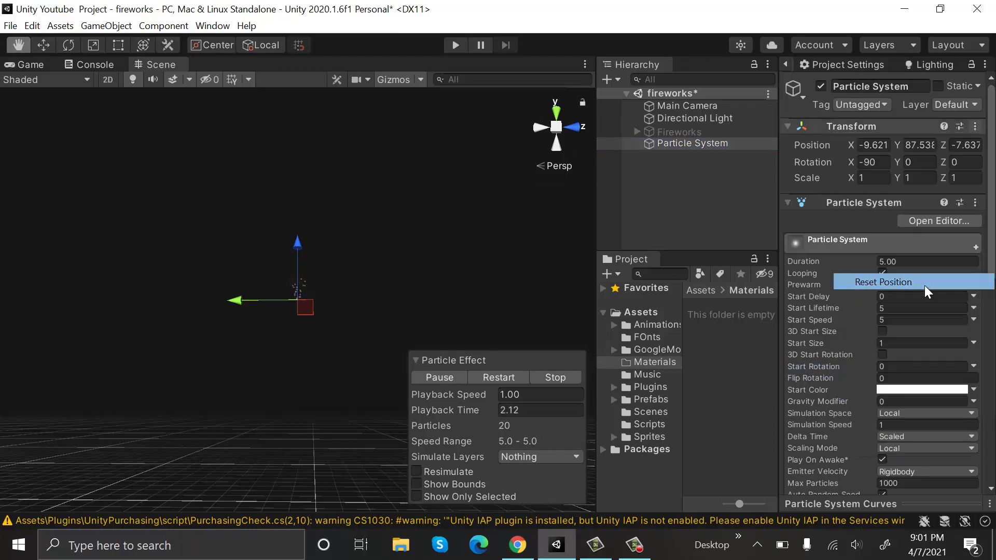
Step: Rename the new particle system to Fireworks
{"action": "left_click", "coordinate": [908, 86]}
{"action": "type", "text": "Fireworks"}
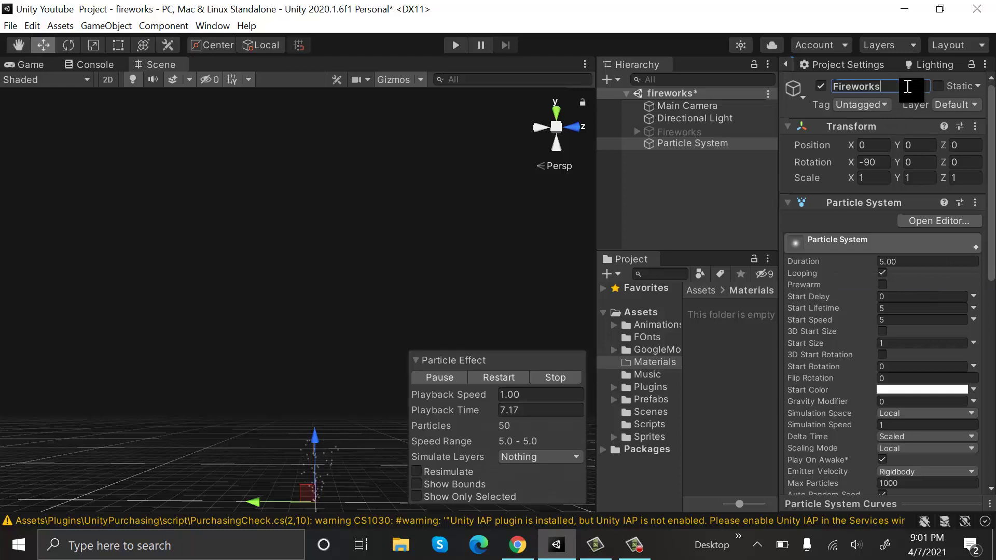
{"action": "key", "text": "Return"}
Step: Set the Renderer module's Max Particle Size to 3
{"action": "scroll", "coordinate": [914, 257], "scroll_direction": "down", "scroll_amount": 10}
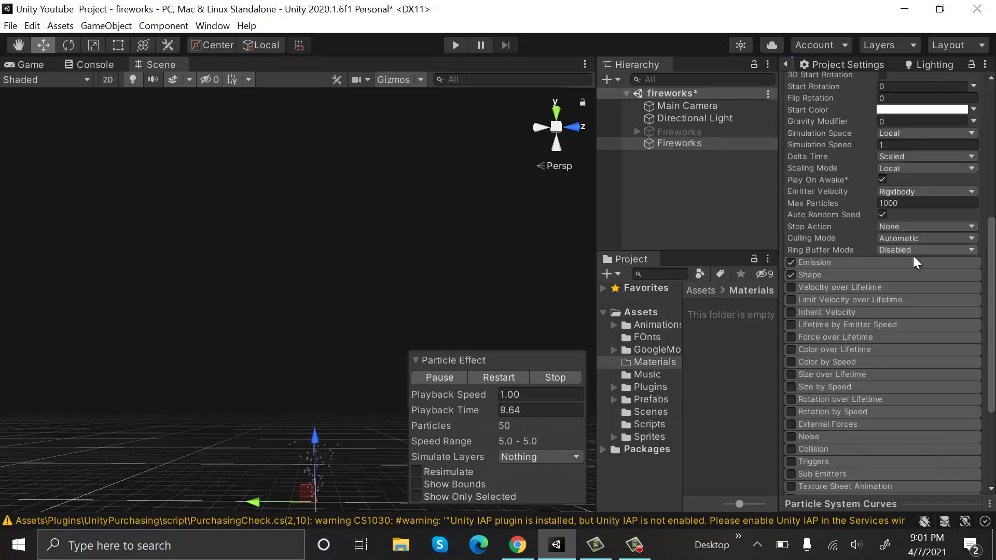
{"action": "left_click", "coordinate": [928, 390]}
{"action": "scroll", "coordinate": [941, 375], "scroll_direction": "down", "scroll_amount": 8}
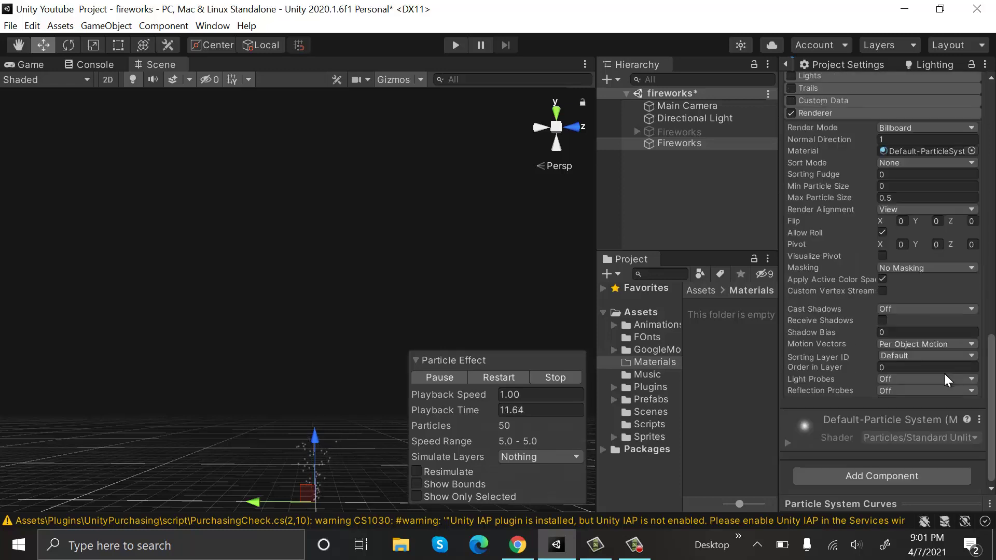
{"action": "left_click", "coordinate": [908, 195]}
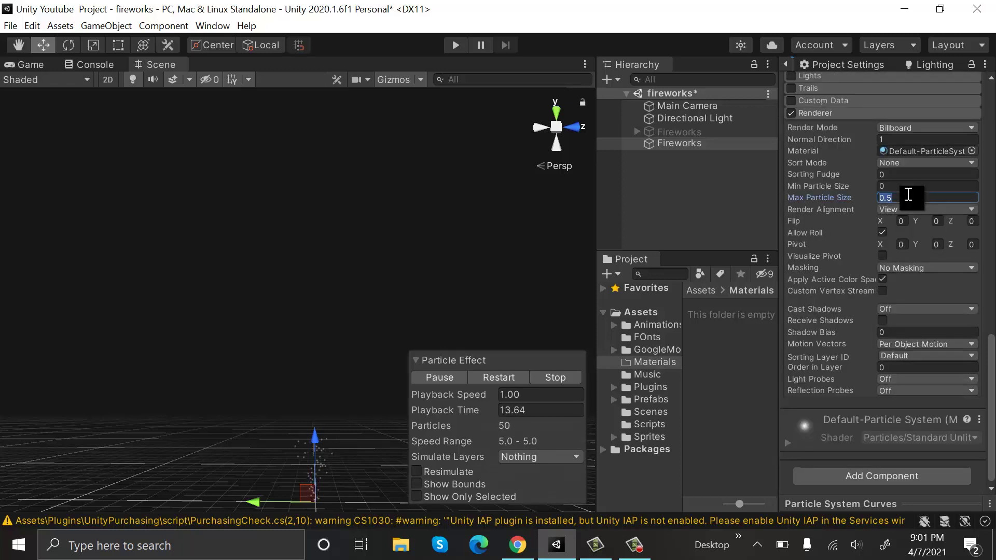
{"action": "type", "text": "3"}
Step: Expand the Emission module and lower Rate over Time to 1
{"action": "scroll", "coordinate": [911, 269], "scroll_direction": "up", "scroll_amount": 10}
{"action": "scroll", "coordinate": [911, 279], "scroll_direction": "down", "scroll_amount": 5}
{"action": "left_click", "coordinate": [845, 120]}
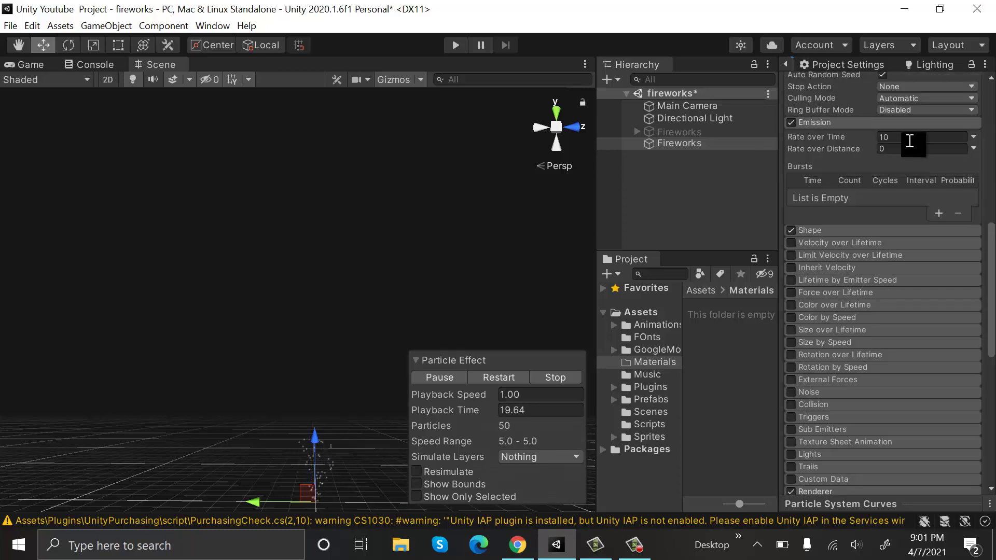
{"action": "left_click", "coordinate": [911, 138]}
{"action": "scroll", "coordinate": [885, 123], "scroll_direction": "up", "scroll_amount": 12}
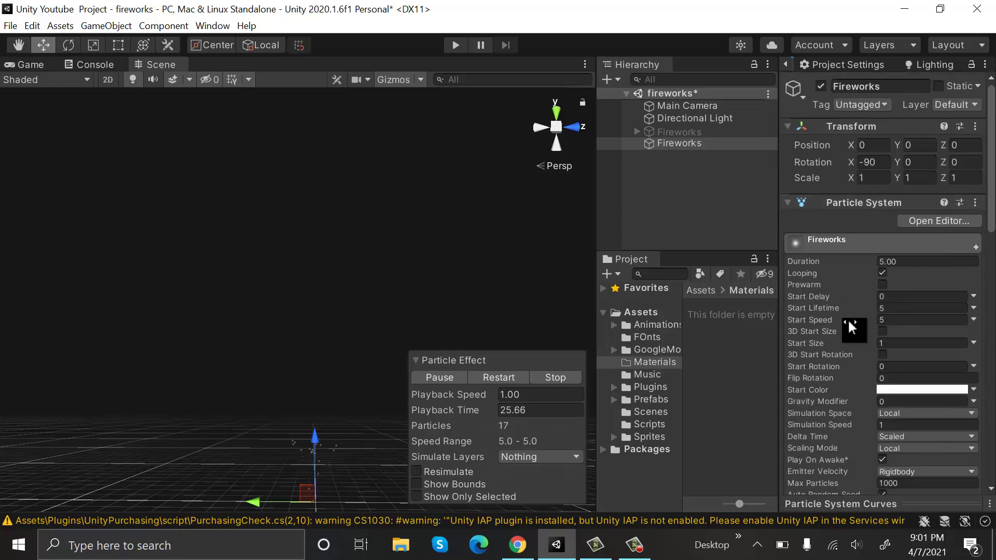
Step: Make Start Speed random between two constants, 80 and 100
{"action": "left_click", "coordinate": [973, 320]}
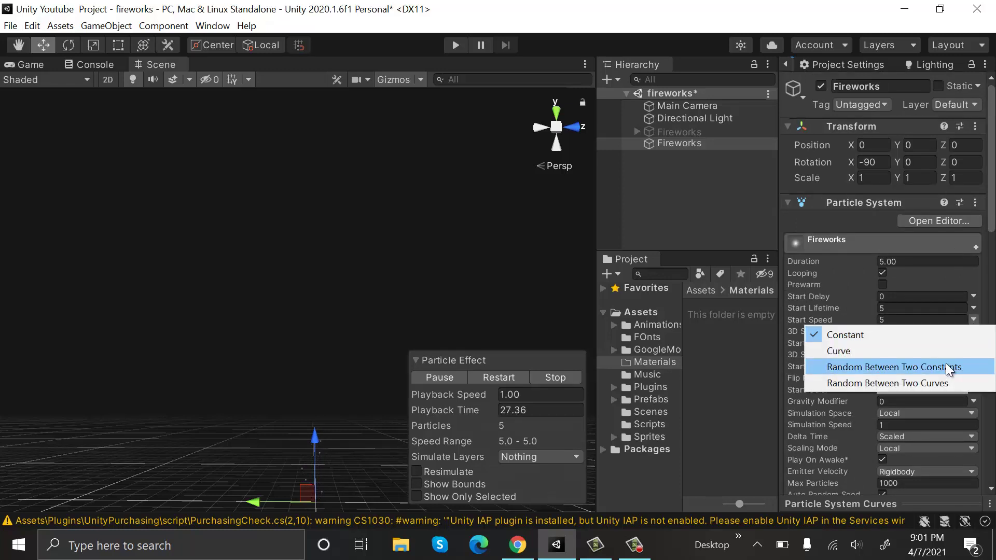
{"action": "left_click", "coordinate": [946, 365]}
{"action": "left_click", "coordinate": [906, 320]}
{"action": "type", "text": "80"}
{"action": "left_click", "coordinate": [953, 318]}
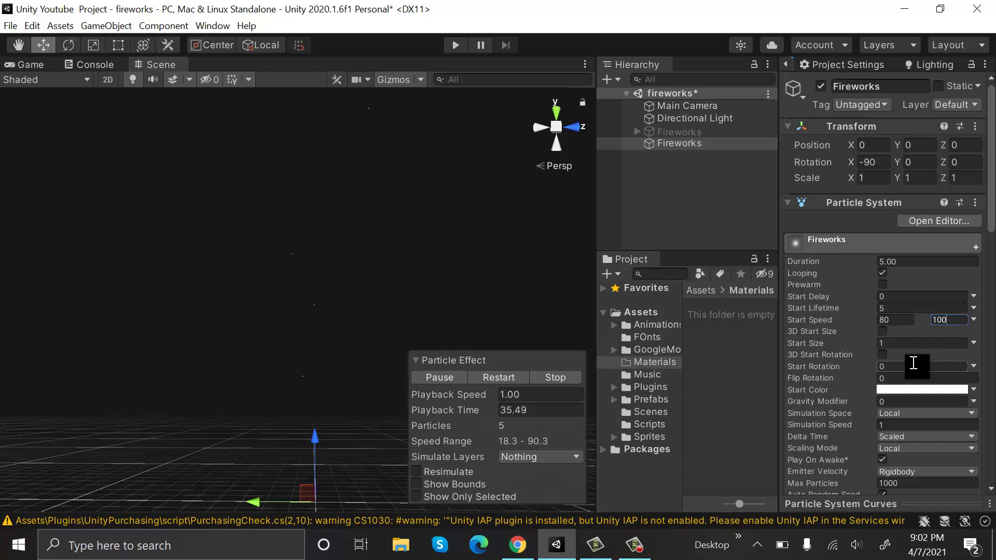
{"action": "left_click", "coordinate": [895, 367]}
Step: Set Start Rotation to 90, Start Size to 3 and Gravity Modifier to 2
{"action": "double_click", "coordinate": [896, 367]}
{"action": "type", "text": "90"}
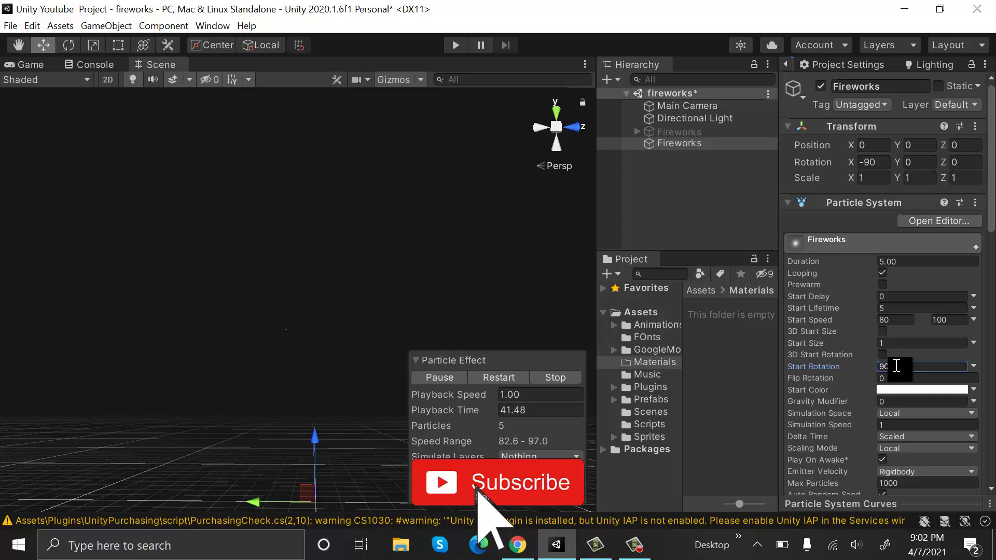
{"action": "left_click", "coordinate": [904, 343]}
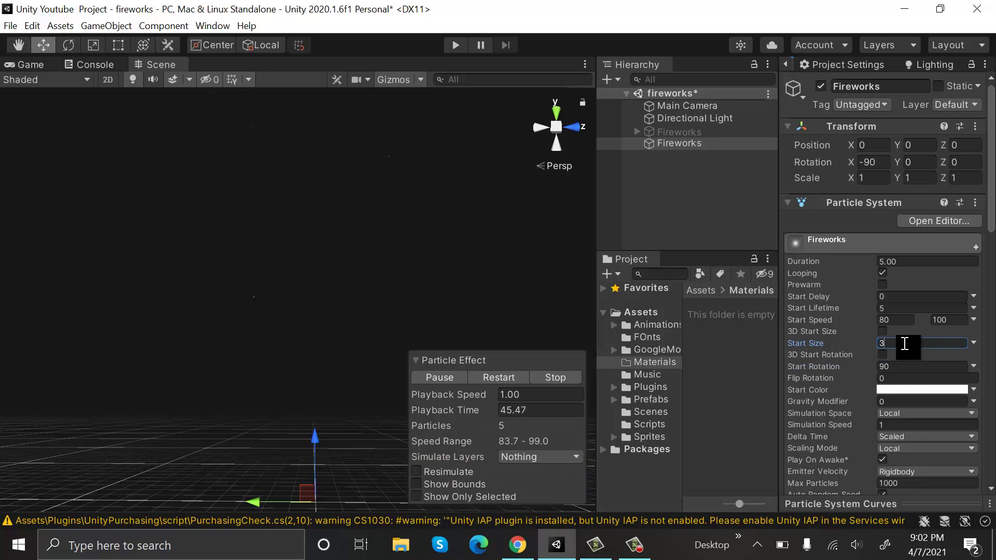
{"action": "scroll", "coordinate": [954, 307], "scroll_direction": "down", "scroll_amount": 5}
{"action": "scroll", "coordinate": [928, 291], "scroll_direction": "up", "scroll_amount": 5}
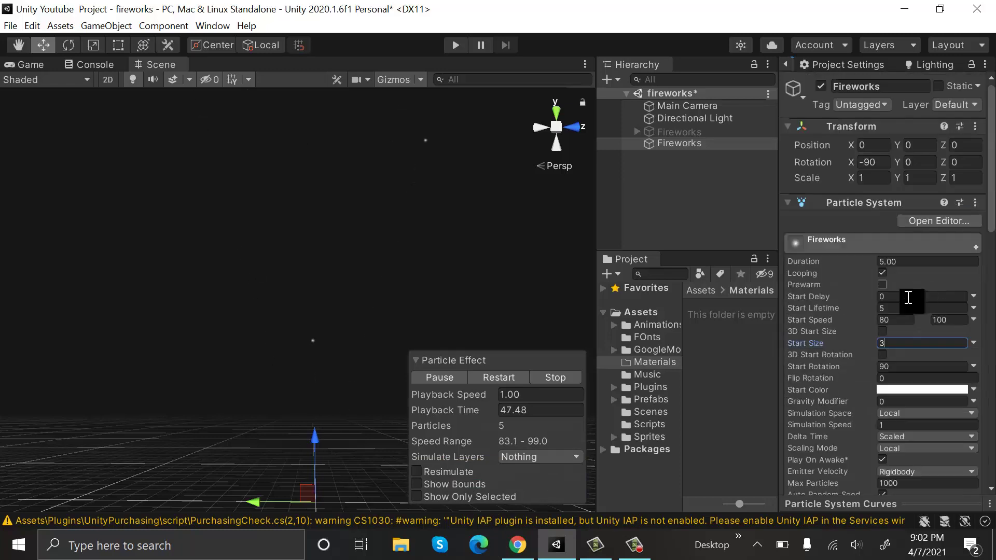
{"action": "left_click", "coordinate": [895, 402]}
{"action": "type", "text": "2"}
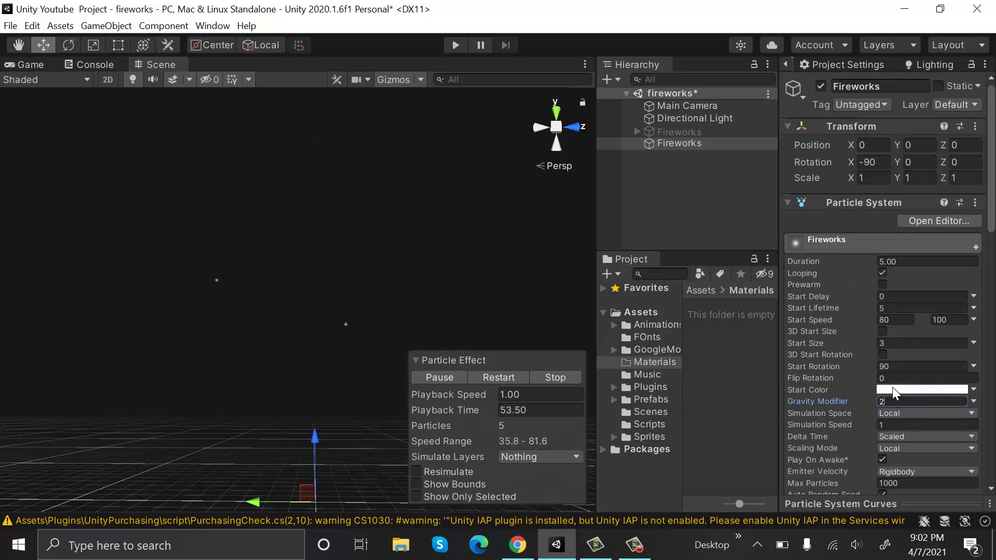
Step: Set the Shape module's cone Angle to 15
{"action": "scroll", "coordinate": [892, 312], "scroll_direction": "down", "scroll_amount": 5}
{"action": "left_click", "coordinate": [842, 275]}
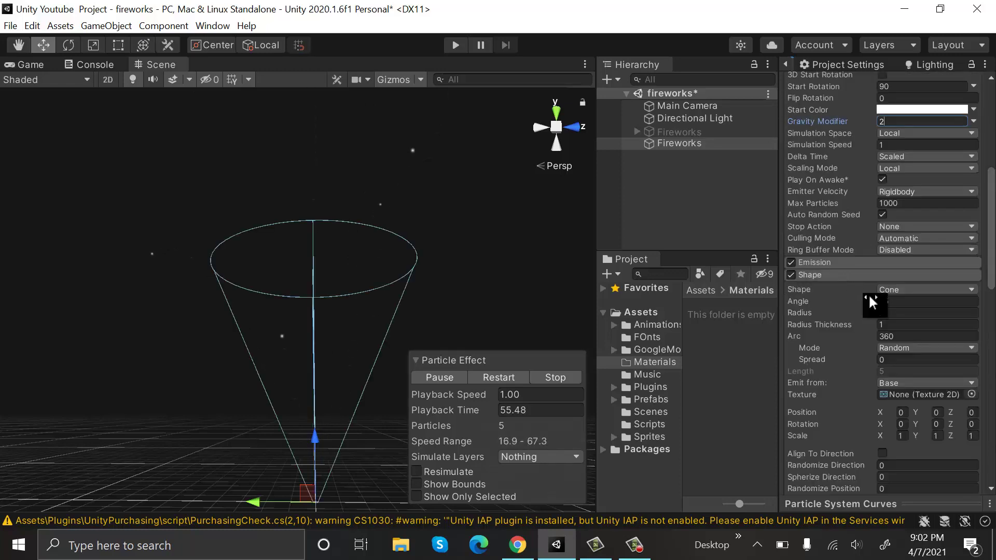
{"action": "left_click", "coordinate": [913, 301]}
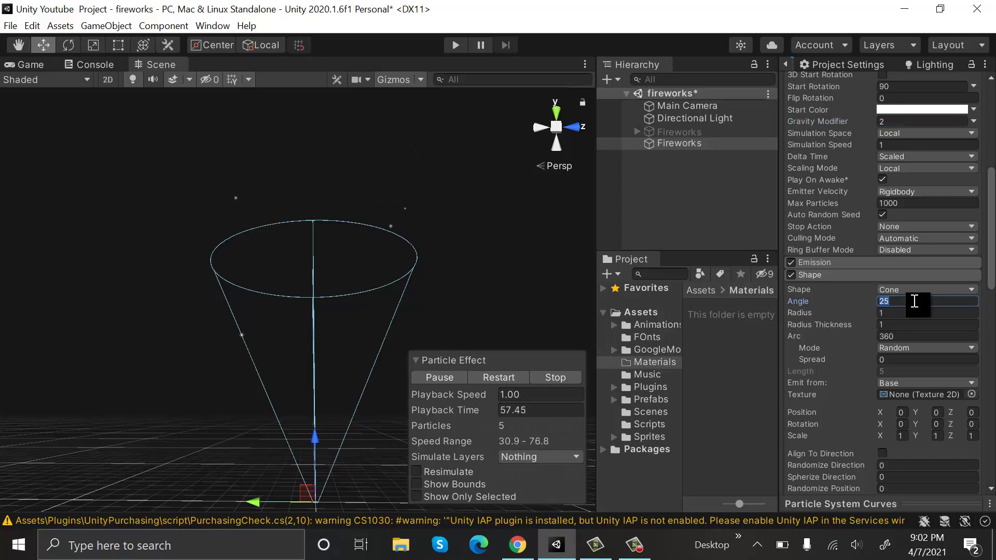
{"action": "type", "text": "15"}
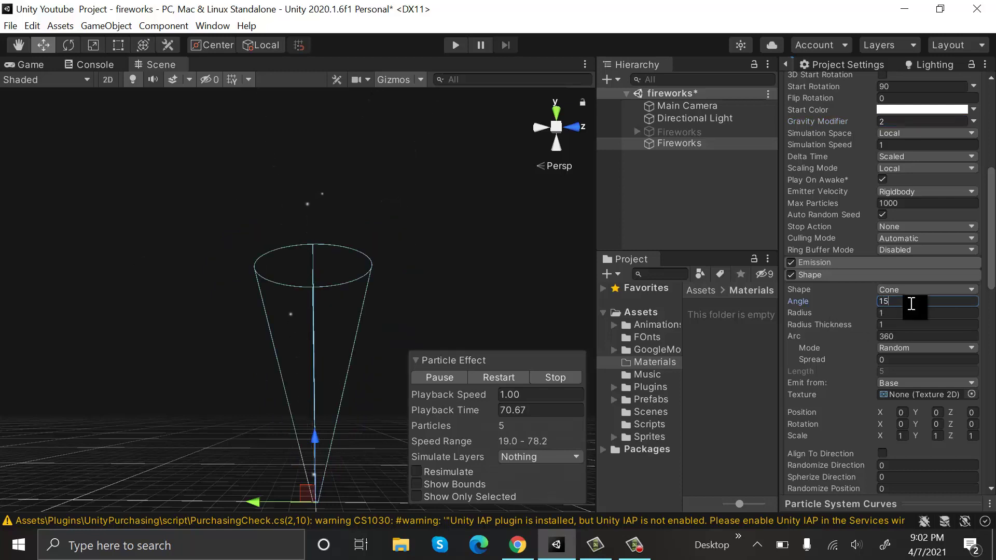
{"action": "left_click", "coordinate": [921, 278]}
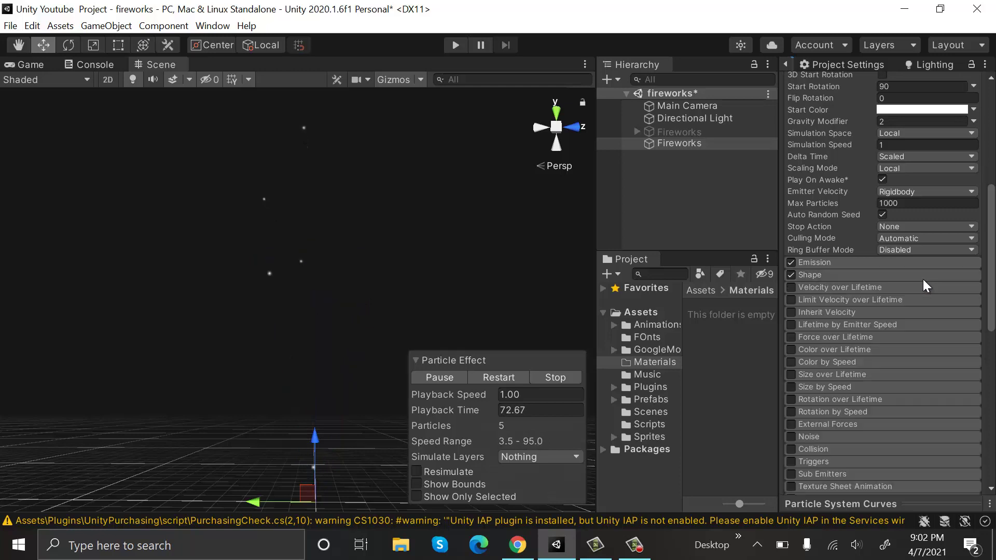
Step: Make Start Lifetime random between two constants, 2 and 3
{"action": "scroll", "coordinate": [929, 279], "scroll_direction": "up", "scroll_amount": 5}
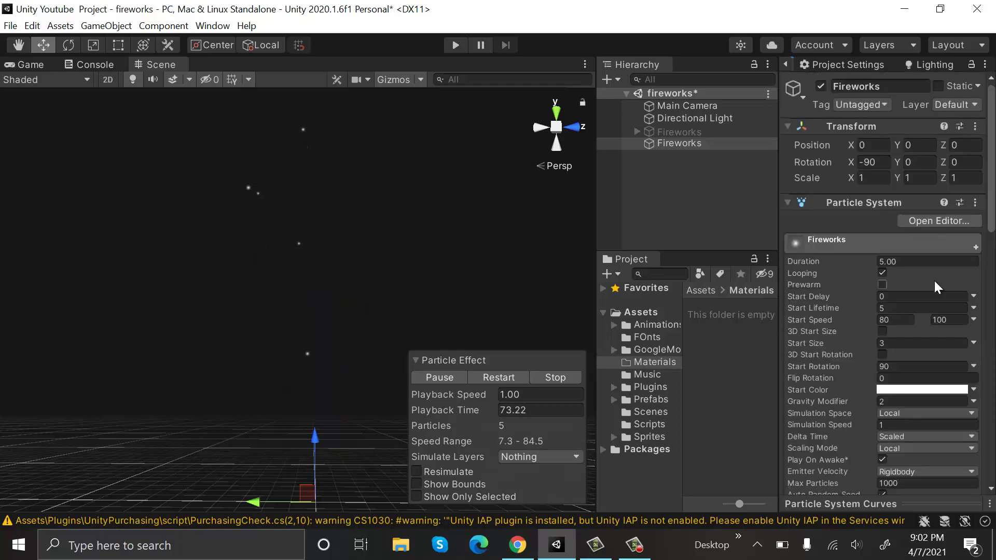
{"action": "left_click", "coordinate": [974, 309]}
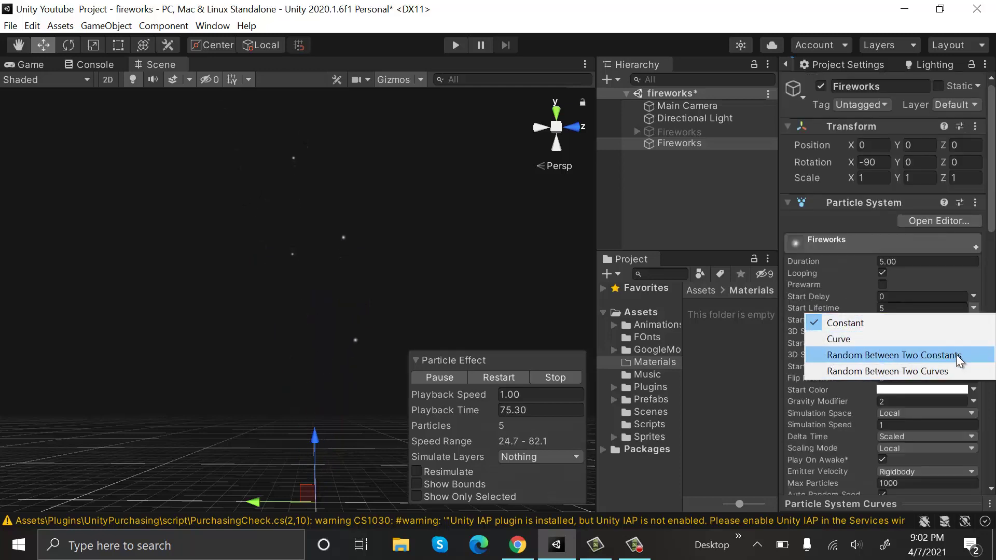
{"action": "left_click", "coordinate": [957, 354]}
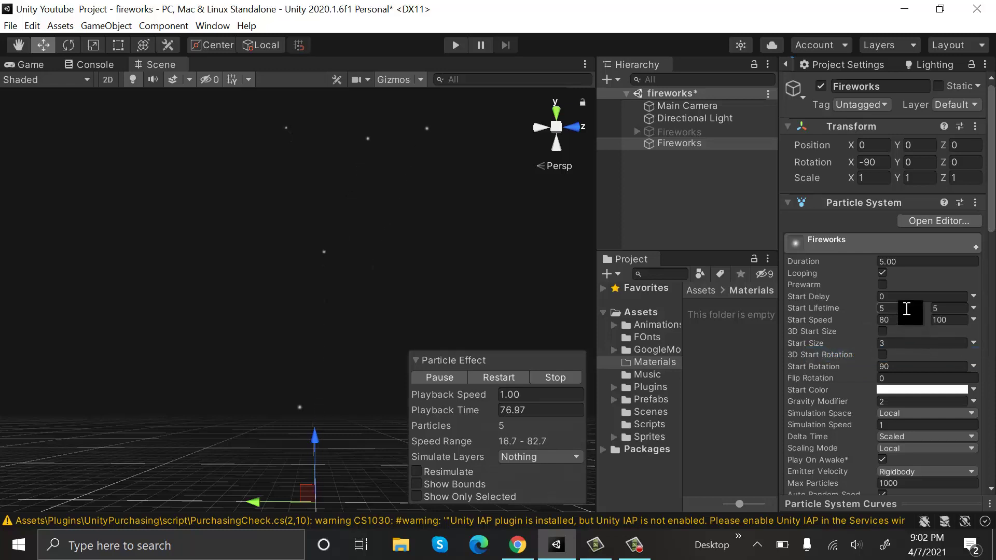
{"action": "type", "text": "2"}
{"action": "left_click", "coordinate": [945, 310]}
{"action": "type", "text": "3"}
{"action": "key", "text": "Return"}
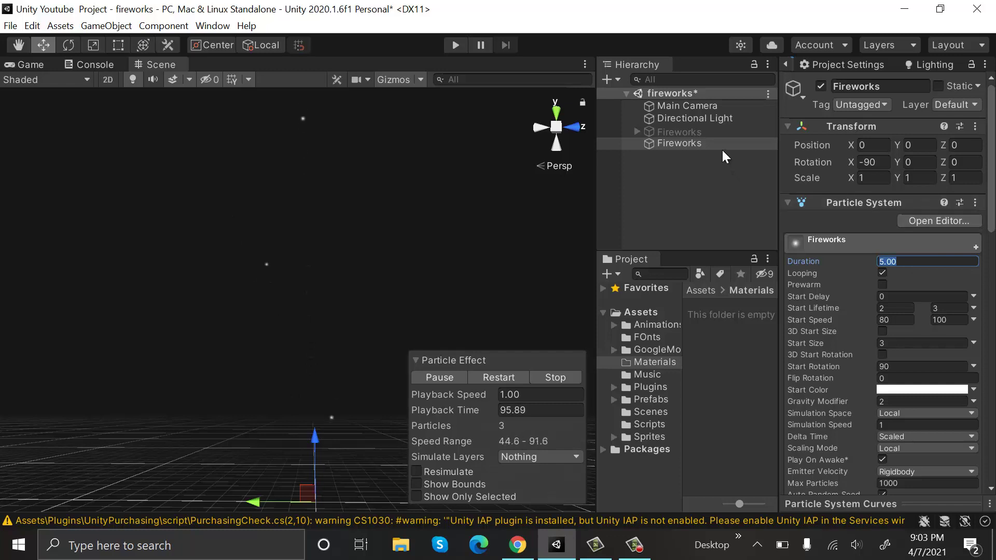
Step: Enable the Sub Emitters module on Fireworks and add a new Birth sub-emitter
{"action": "left_click", "coordinate": [749, 154]}
{"action": "left_click", "coordinate": [747, 143]}
{"action": "scroll", "coordinate": [892, 233], "scroll_direction": "down", "scroll_amount": 10}
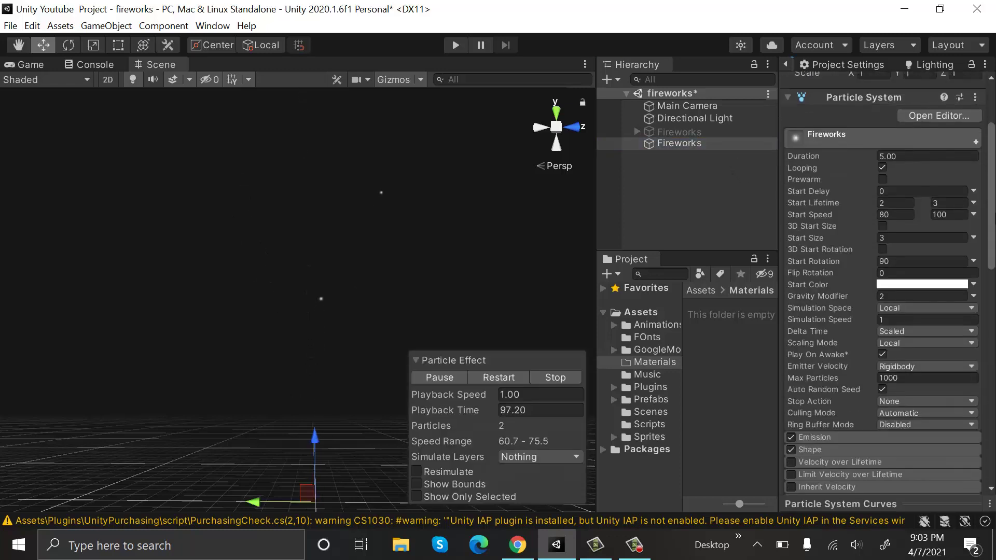
{"action": "scroll", "coordinate": [882, 280], "scroll_direction": "up", "scroll_amount": 1}
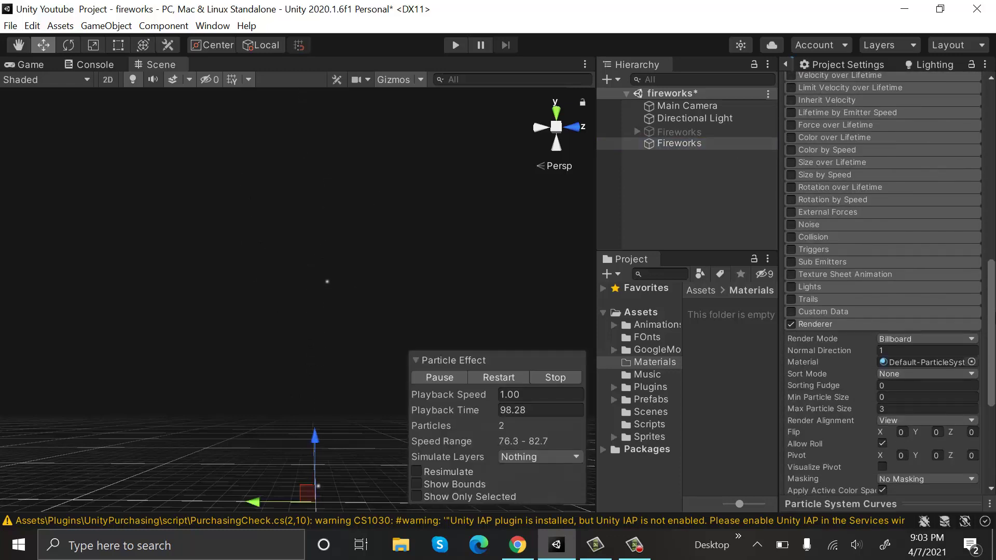
{"action": "left_click", "coordinate": [791, 262]}
{"action": "left_click", "coordinate": [837, 260]}
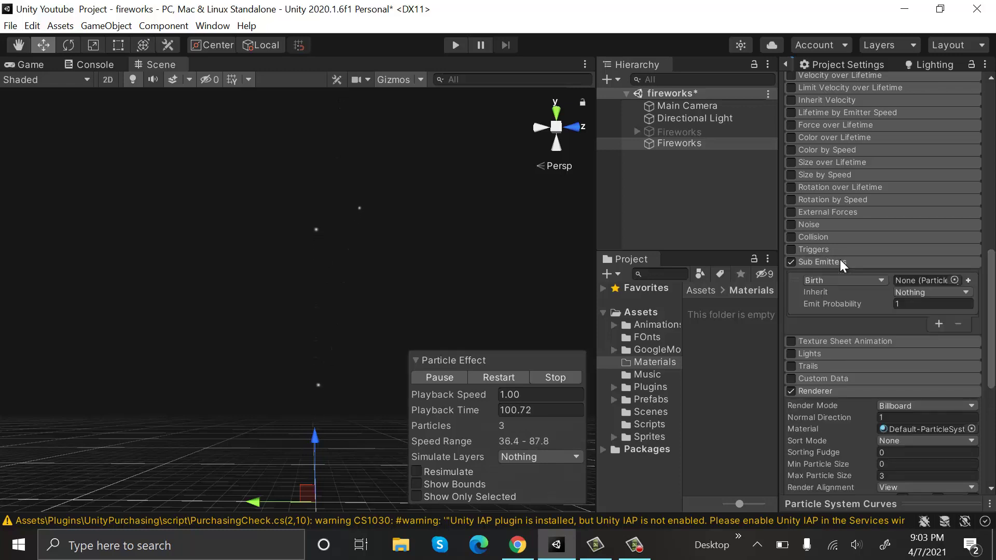
{"action": "left_click", "coordinate": [968, 280]}
Step: Select SubEmitter0 in the Hierarchy to edit its particle settings
{"action": "left_click", "coordinate": [636, 142]}
{"action": "left_click", "coordinate": [727, 158]}
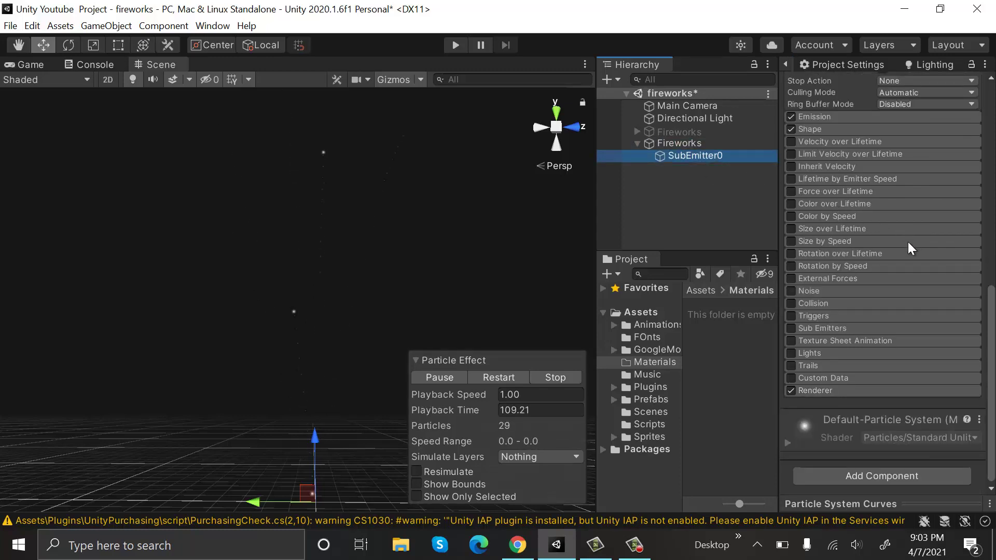
{"action": "scroll", "coordinate": [907, 242], "scroll_direction": "up", "scroll_amount": 10}
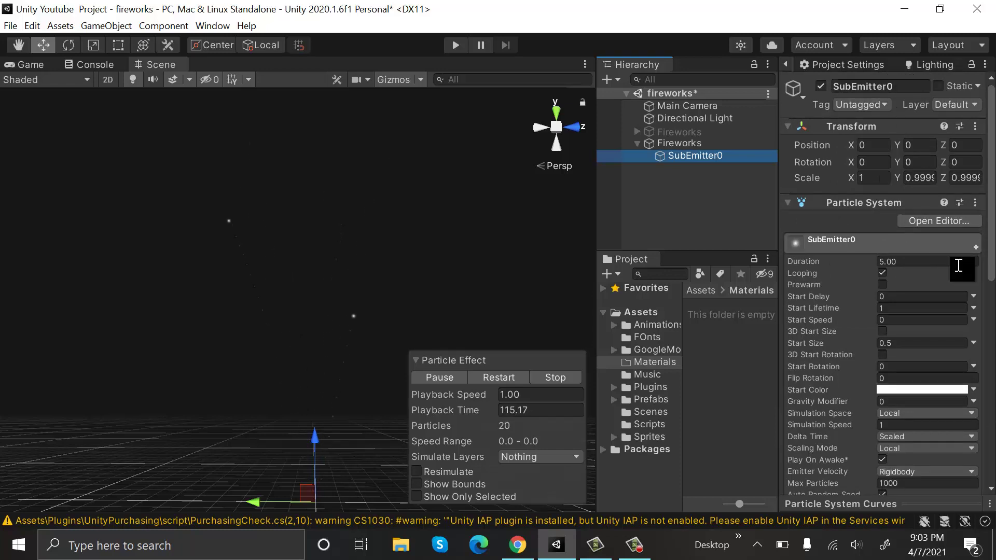
Step: Give SubEmitter0 Start Size 2 and Start Rotation random between -360 and 360
{"action": "scroll", "coordinate": [939, 311], "scroll_direction": "down", "scroll_amount": 5}
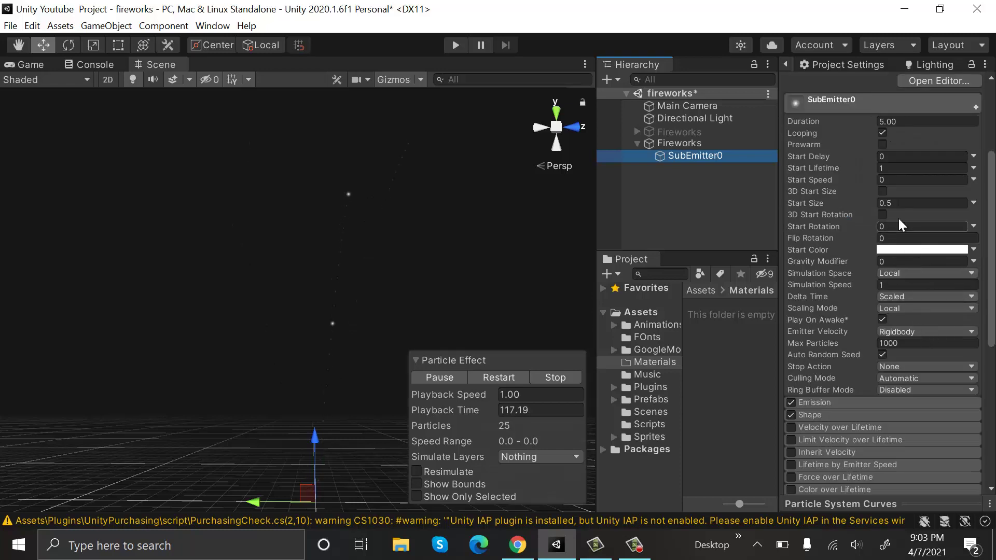
{"action": "left_click", "coordinate": [913, 203]}
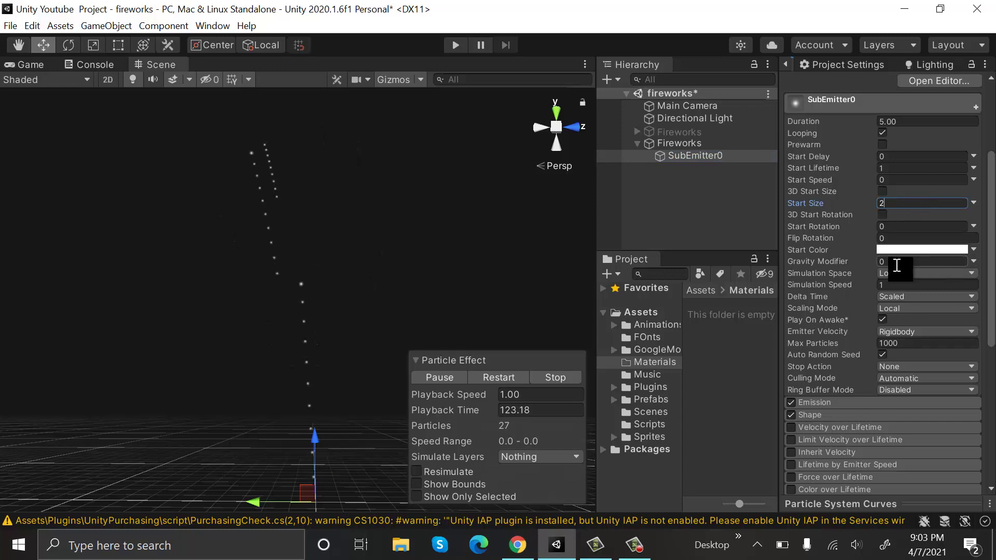
{"action": "left_click", "coordinate": [973, 226]}
{"action": "left_click", "coordinate": [936, 273]}
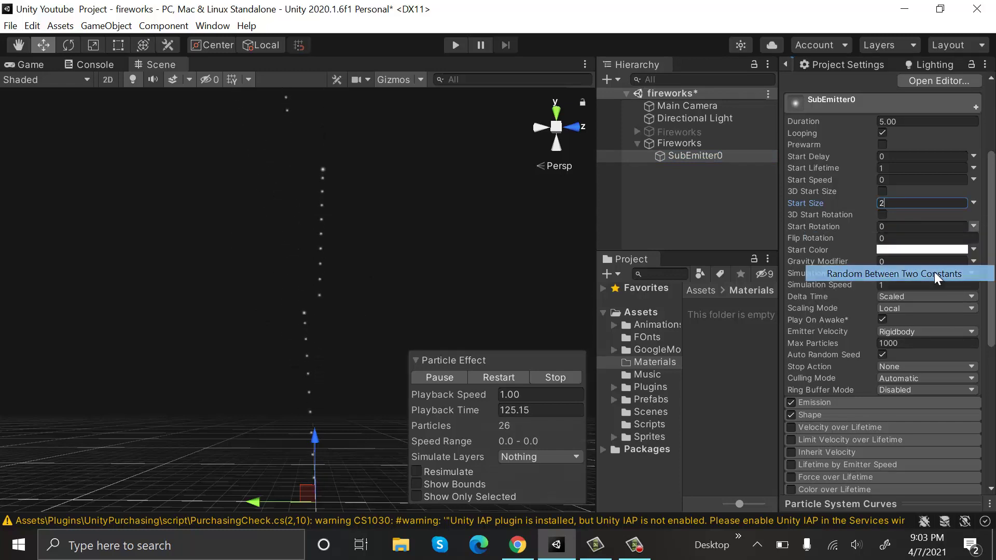
{"action": "left_click", "coordinate": [898, 228]}
{"action": "type", "text": "-"}
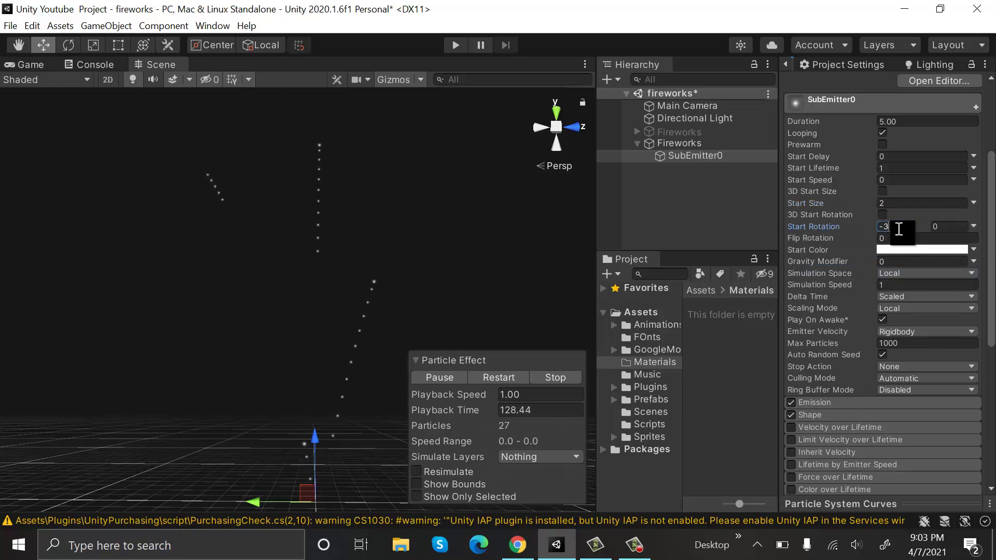
{"action": "type", "text": "360"}
{"action": "left_click", "coordinate": [947, 227]}
{"action": "type", "text": "360"}
Step: Set SubEmitter0's emission Rate over Time to 50
{"action": "scroll", "coordinate": [930, 322], "scroll_direction": "down", "scroll_amount": 10}
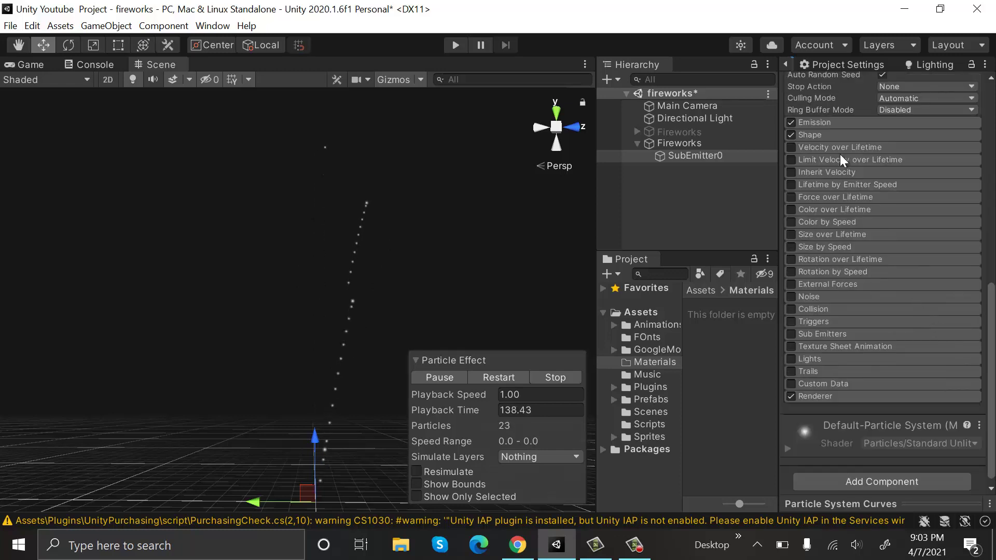
{"action": "left_click", "coordinate": [870, 124]}
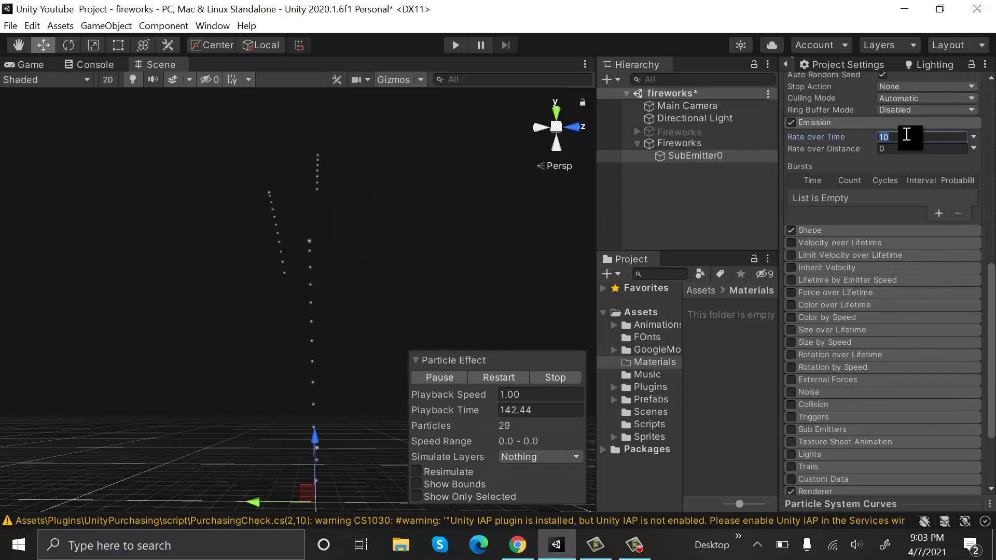
{"action": "left_click", "coordinate": [906, 134]}
{"action": "type", "text": "50"}
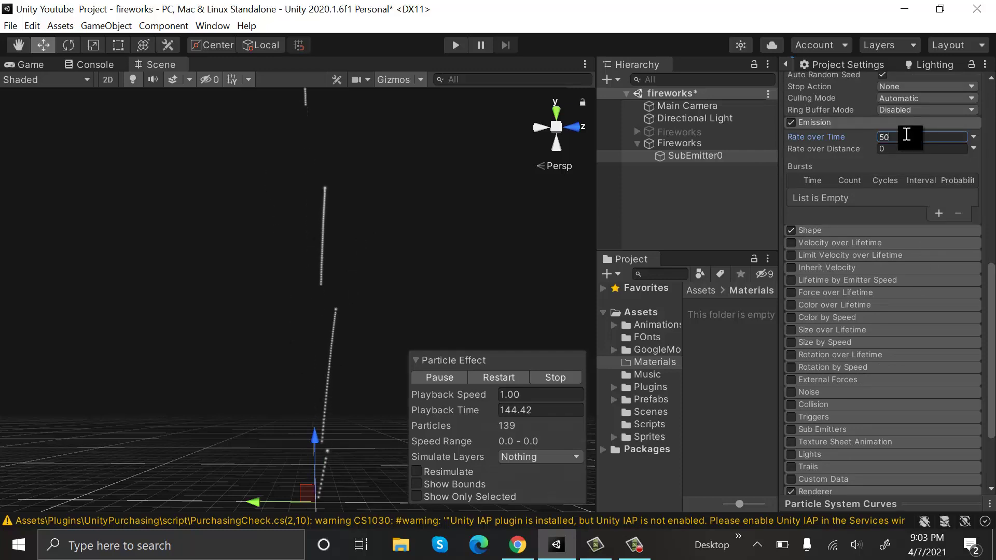
{"action": "left_click", "coordinate": [855, 121]}
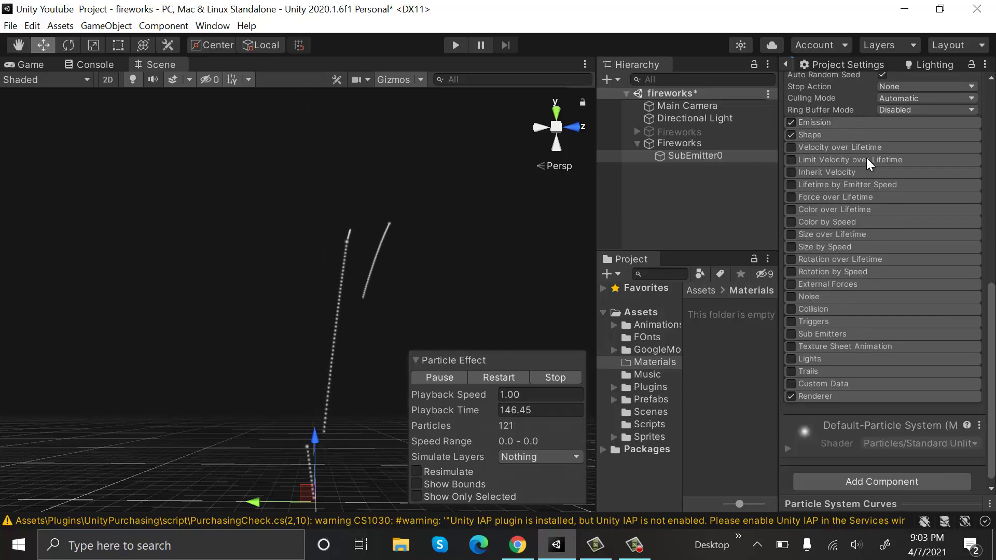
Step: Turn on the Noise module for SubEmitter0
{"action": "left_click", "coordinate": [791, 291]}
{"action": "left_click", "coordinate": [820, 291]}
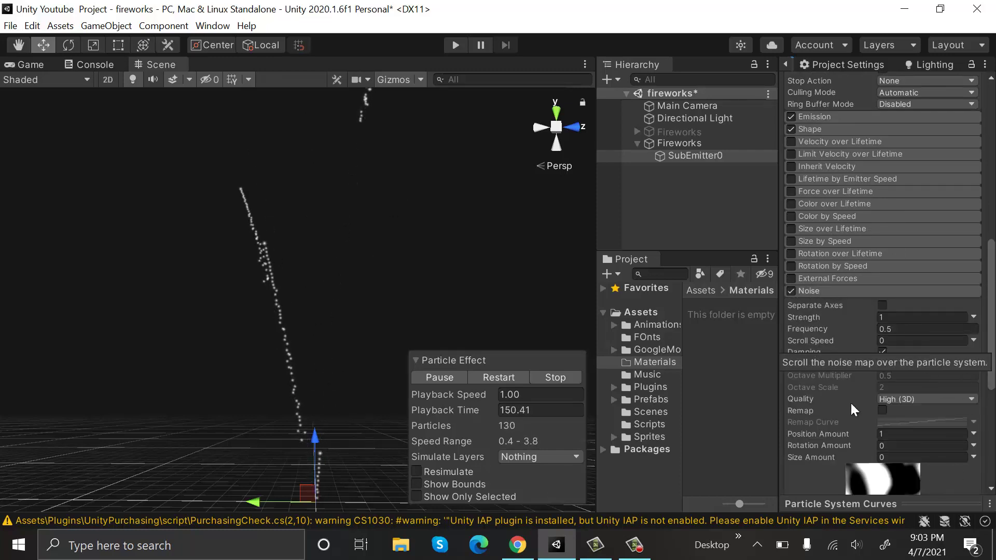
{"action": "left_click", "coordinate": [904, 291]}
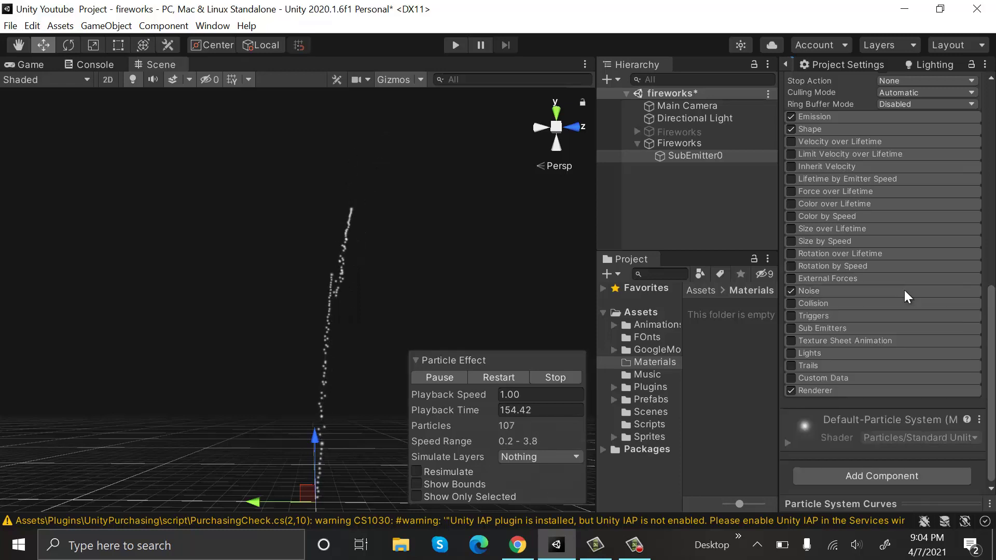
{"action": "scroll", "coordinate": [929, 299], "scroll_direction": "up", "scroll_amount": 15}
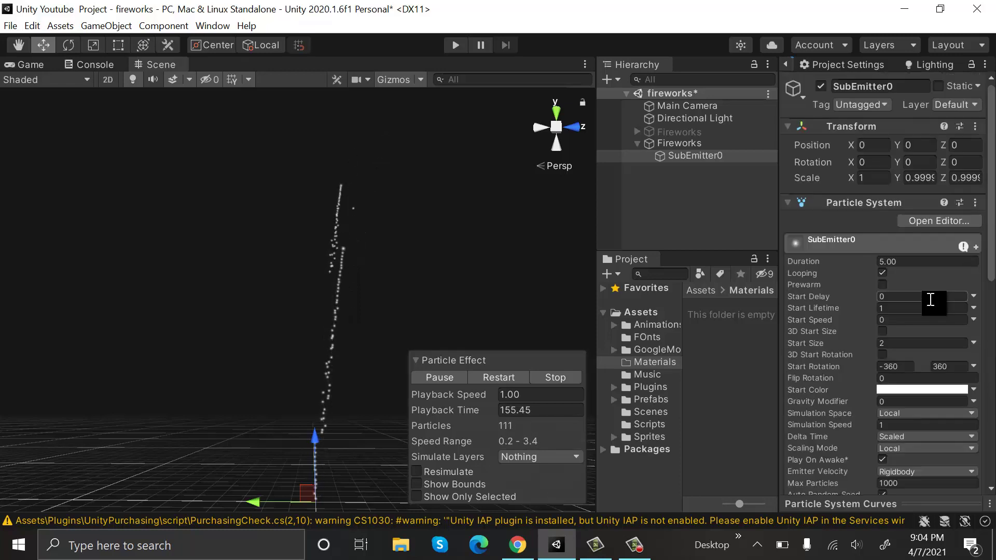
Step: Make SubEmitter0's Start Lifetime random between 0.5 and 1
{"action": "left_click", "coordinate": [974, 308]}
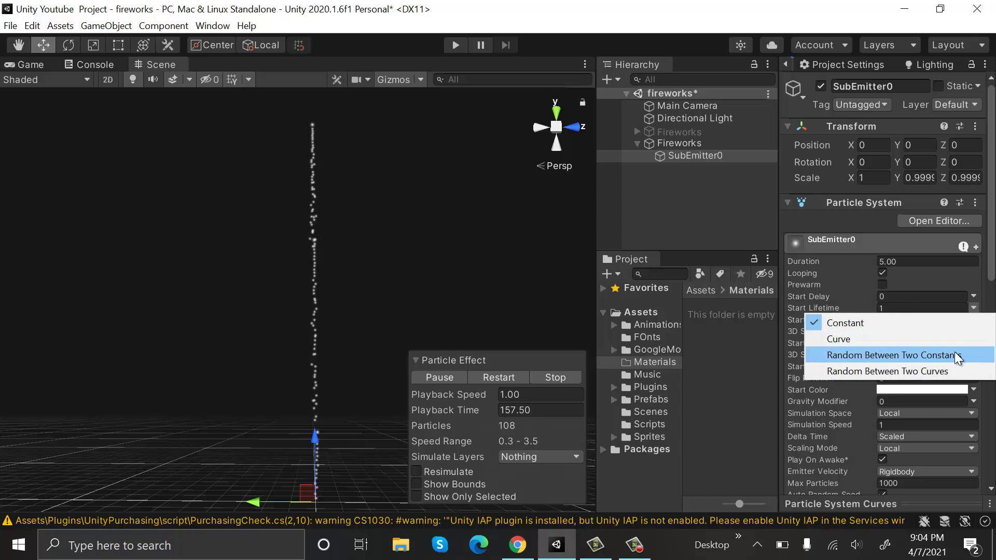
{"action": "left_click", "coordinate": [957, 355]}
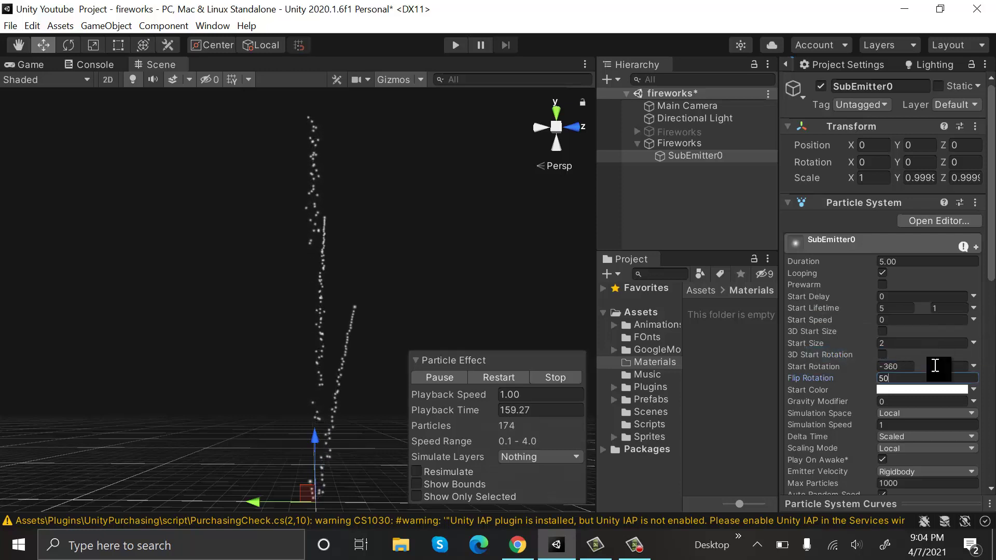
{"action": "left_click", "coordinate": [914, 308]}
{"action": "type", "text": "0.5"}
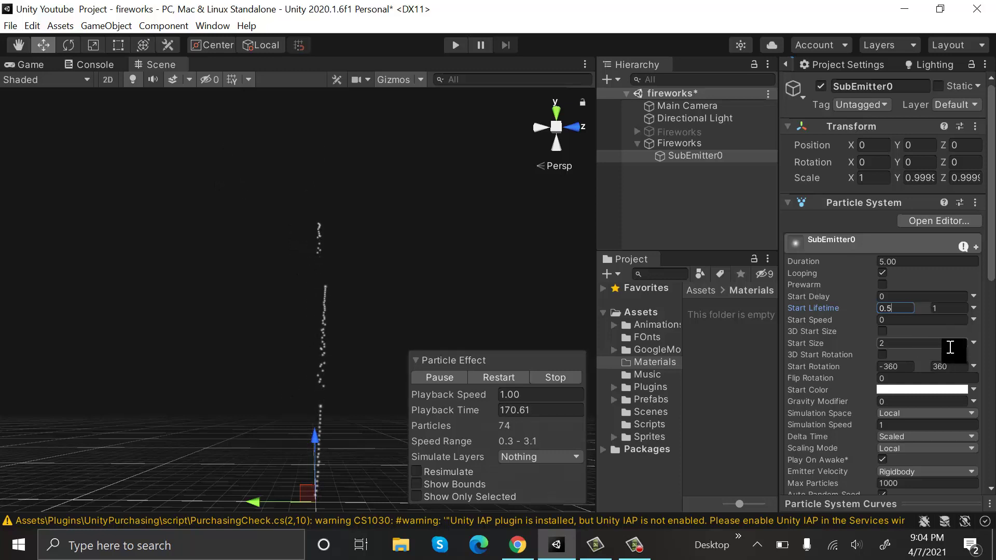
{"action": "mouse_move", "coordinate": [991, 197]}
{"action": "left_mouse_down"}
{"action": "mouse_move", "coordinate": [992, 218]}
{"action": "mouse_move", "coordinate": [993, 202]}
{"action": "left_mouse_up"}
Step: Add a second sub-emitter slot to Fireworks triggered on Death
{"action": "left_click", "coordinate": [679, 144]}
{"action": "scroll", "coordinate": [882, 285], "scroll_direction": "down", "scroll_amount": 10}
{"action": "scroll", "coordinate": [938, 251], "scroll_direction": "down", "scroll_amount": 8}
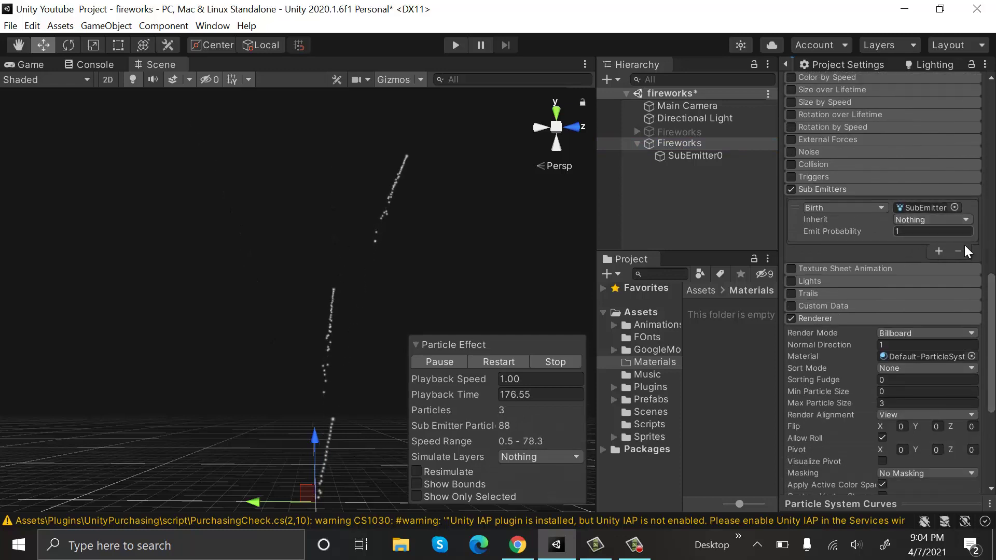
{"action": "left_click", "coordinate": [939, 252]}
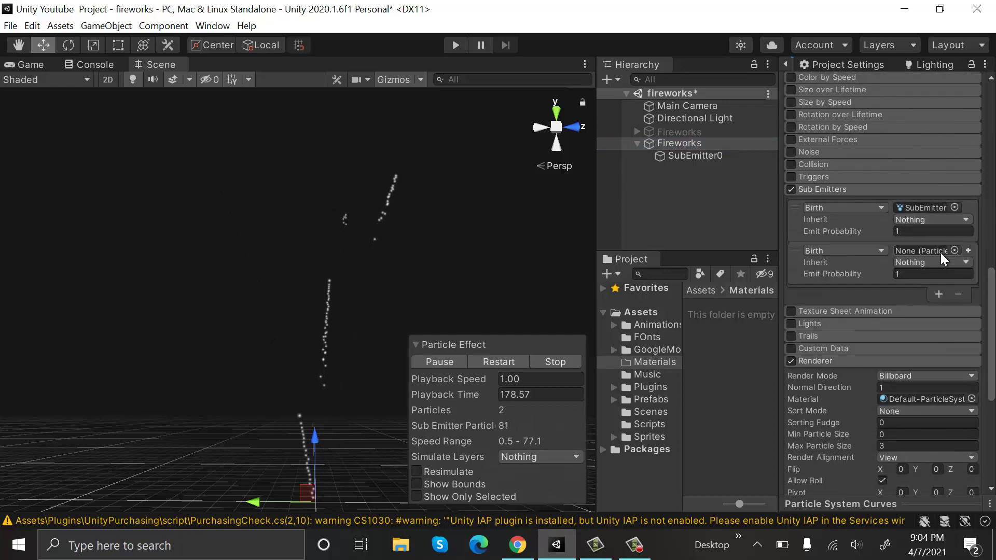
{"action": "left_click", "coordinate": [834, 250]}
{"action": "left_click", "coordinate": [841, 298]}
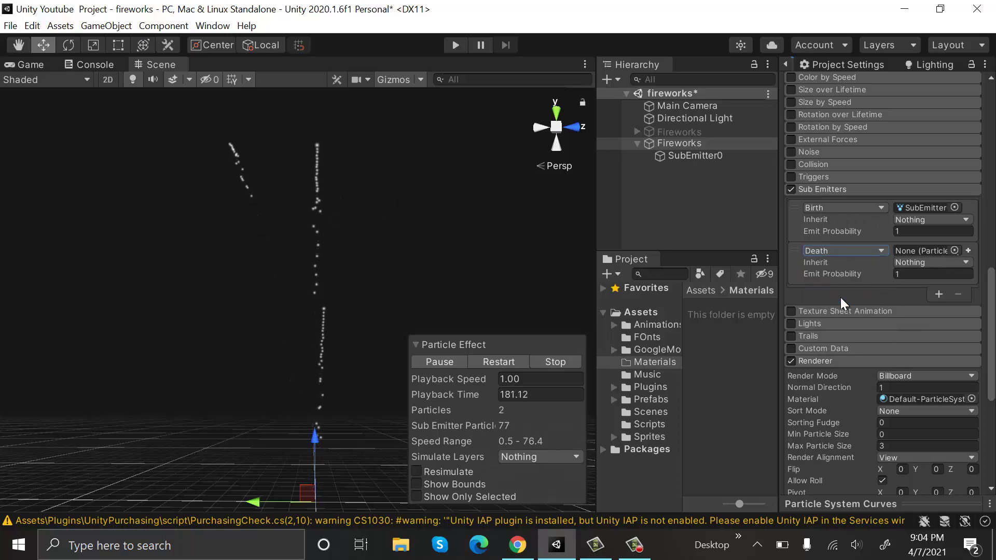
Step: Set both the Birth and Death sub-emitters to inherit Color
{"action": "left_click", "coordinate": [939, 220]}
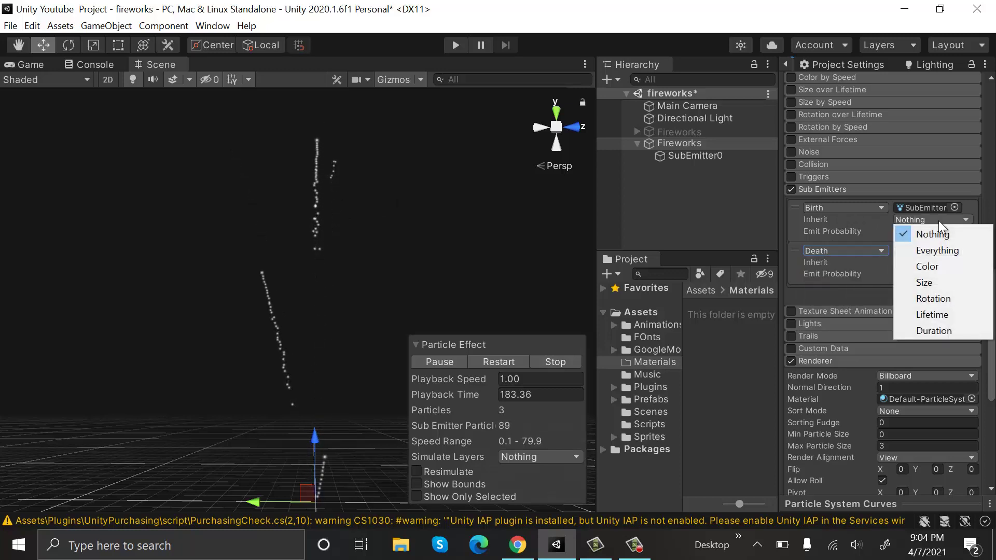
{"action": "left_click", "coordinate": [928, 266]}
{"action": "left_click", "coordinate": [932, 263]}
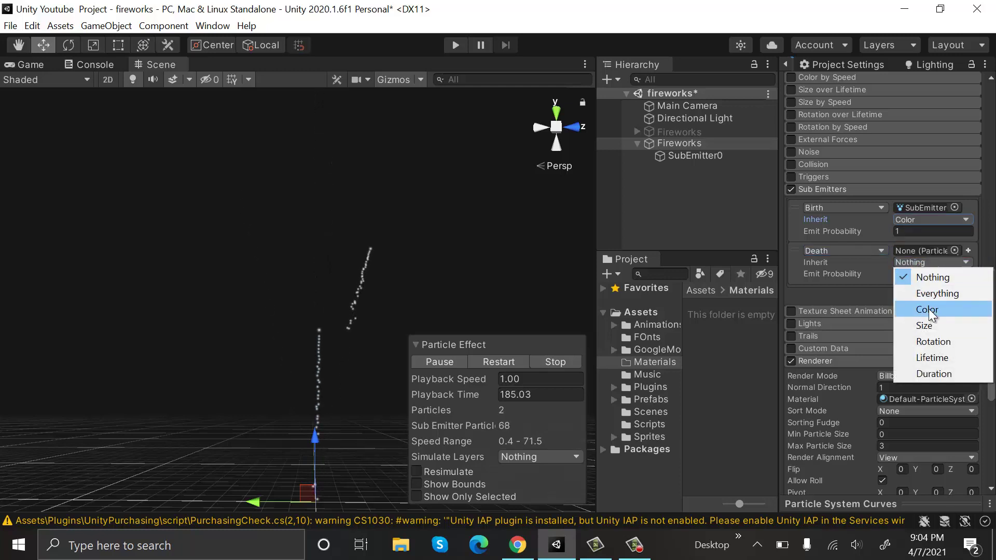
{"action": "left_click", "coordinate": [928, 309]}
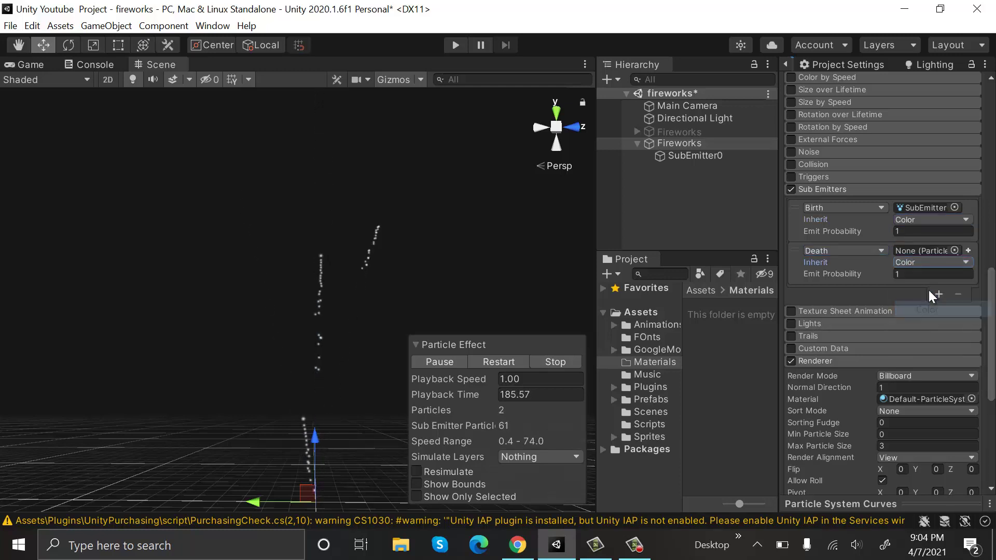
{"action": "left_click", "coordinate": [897, 189]}
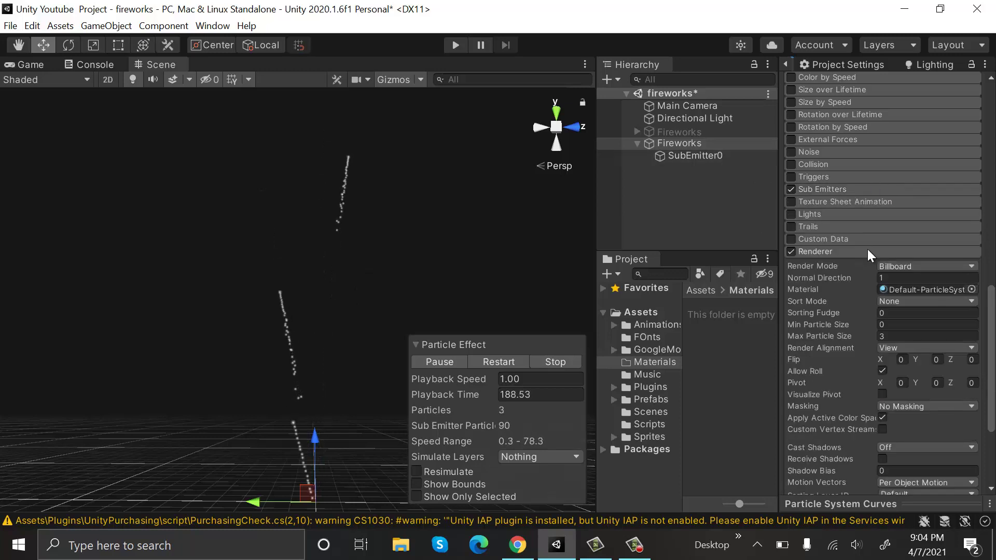
{"action": "left_click", "coordinate": [852, 189]}
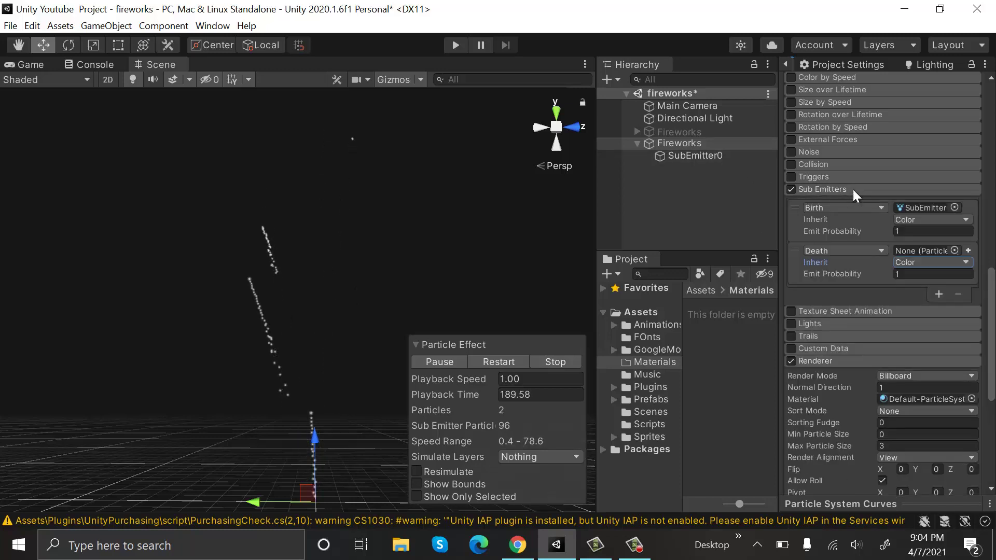
Step: Create a new Death sub-emitter, select SubEmitter1, and type the name 'Bust'
{"action": "left_click", "coordinate": [967, 250]}
{"action": "left_click", "coordinate": [742, 169]}
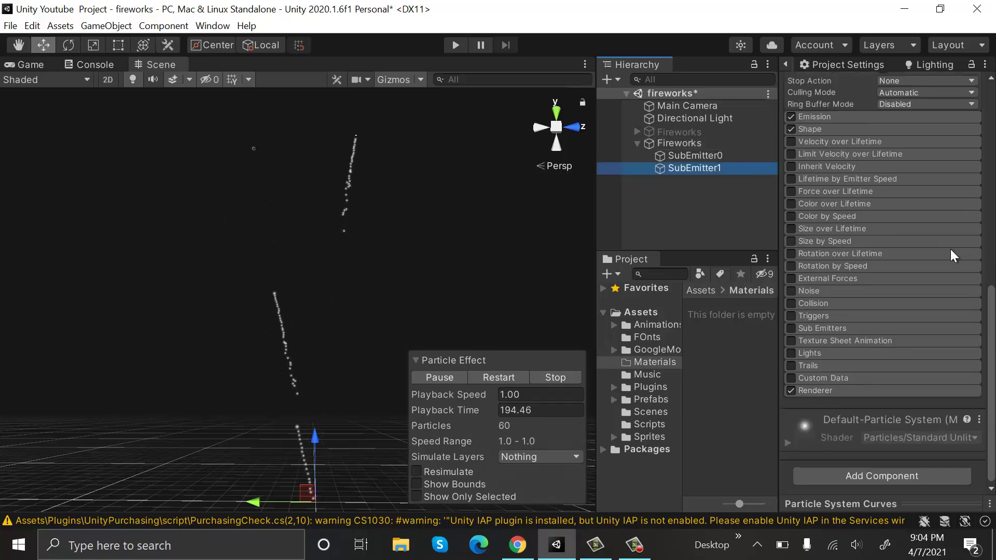
{"action": "scroll", "coordinate": [948, 239], "scroll_direction": "up", "scroll_amount": 10}
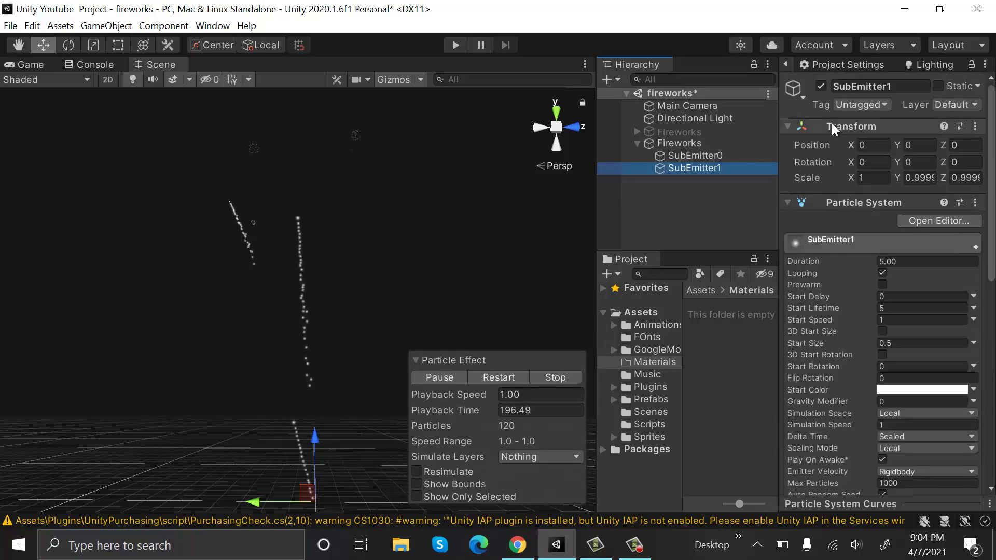
{"action": "left_click", "coordinate": [861, 88]}
{"action": "type", "text": "Bust"}
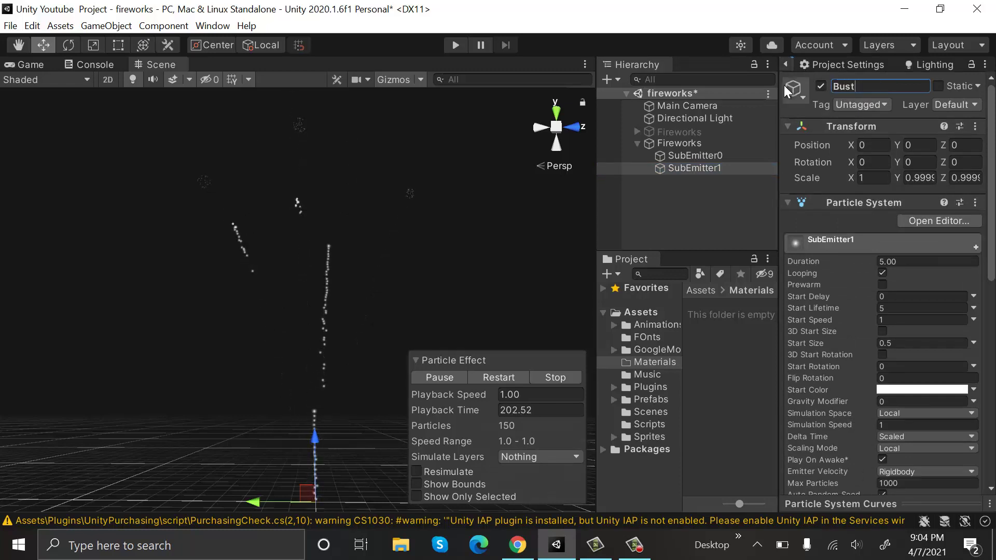
Step: Give SubEmitter1 random Start Speed 15–17 and Gravity Modifier 0.2
{"action": "scroll", "coordinate": [976, 217], "scroll_direction": "down", "scroll_amount": 3}
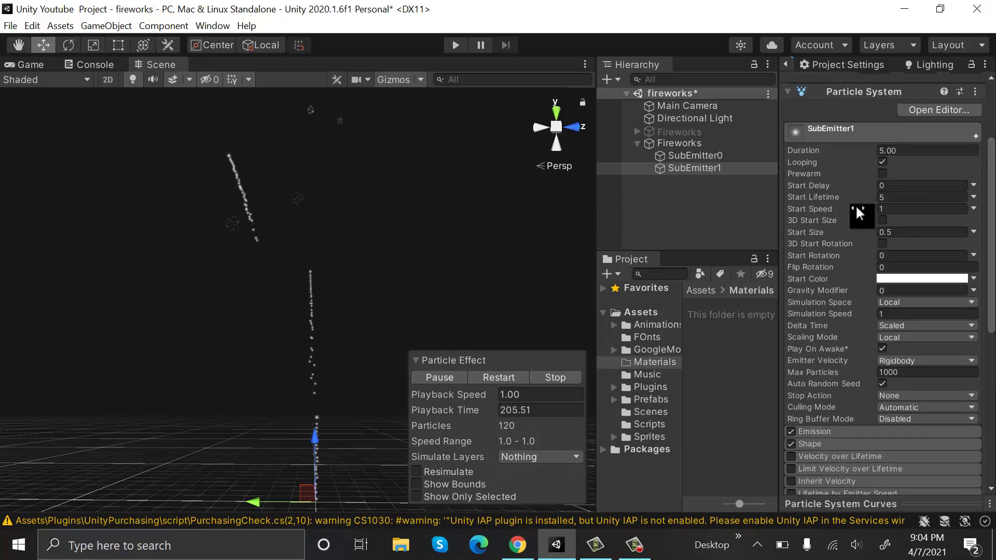
{"action": "left_click", "coordinate": [973, 209]}
{"action": "left_click", "coordinate": [953, 248]}
{"action": "left_click", "coordinate": [911, 210]}
{"action": "type", "text": "15"}
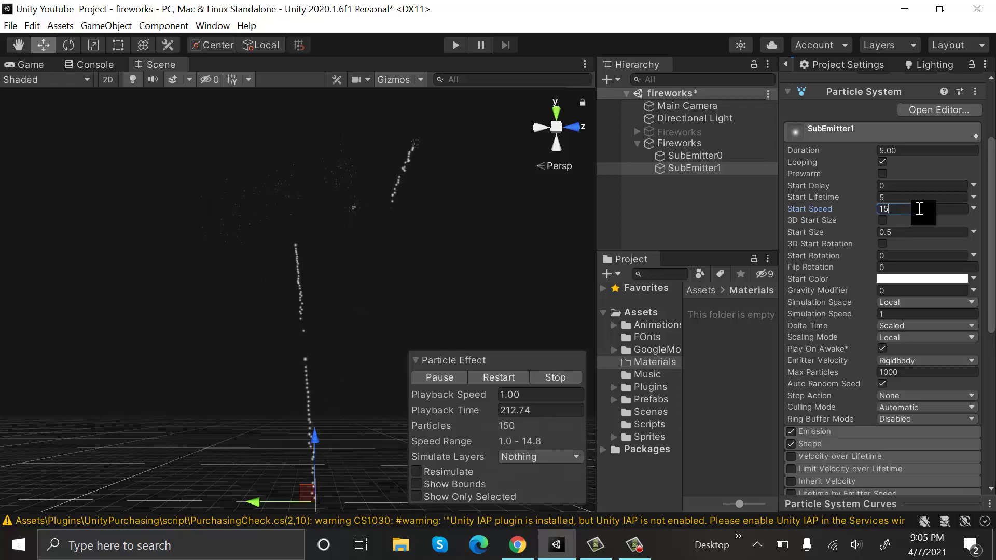
{"action": "left_click", "coordinate": [949, 209]}
{"action": "type", "text": "17"}
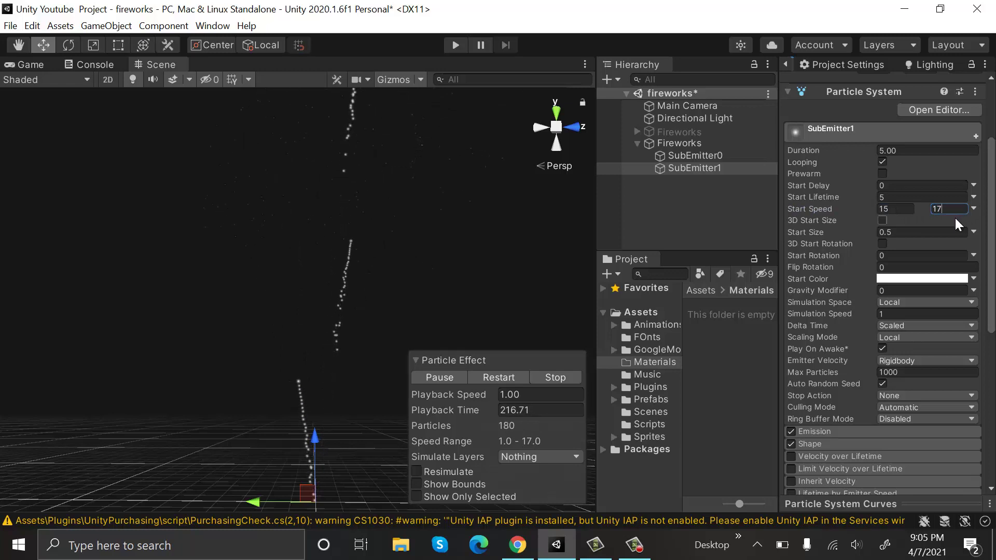
{"action": "left_click", "coordinate": [901, 291]}
{"action": "type", "text": "9"}
{"action": "key", "text": "BackSpace"}
{"action": "type", "text": "0.2"}
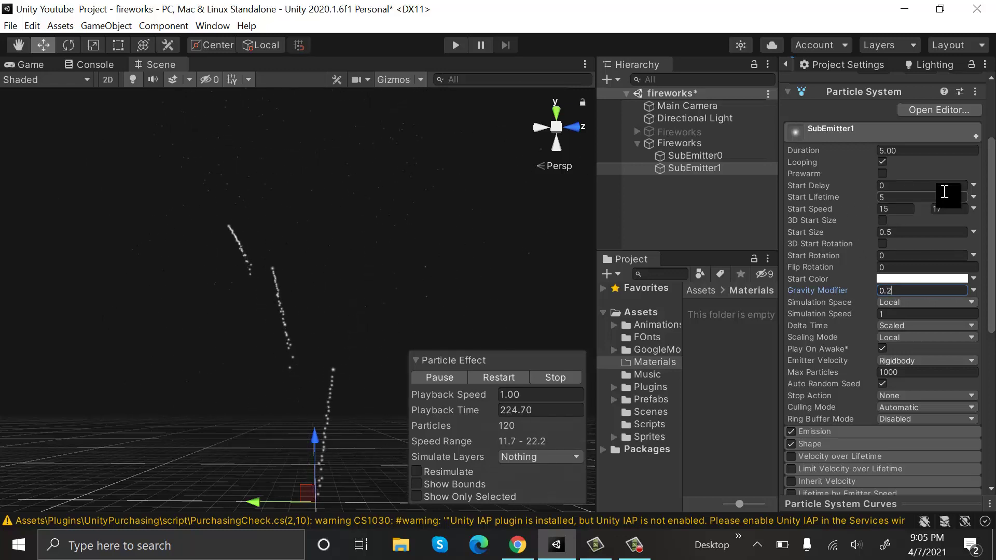
Step: Make Start Lifetime random between two constants with a minimum of 1
{"action": "left_click", "coordinate": [974, 197]}
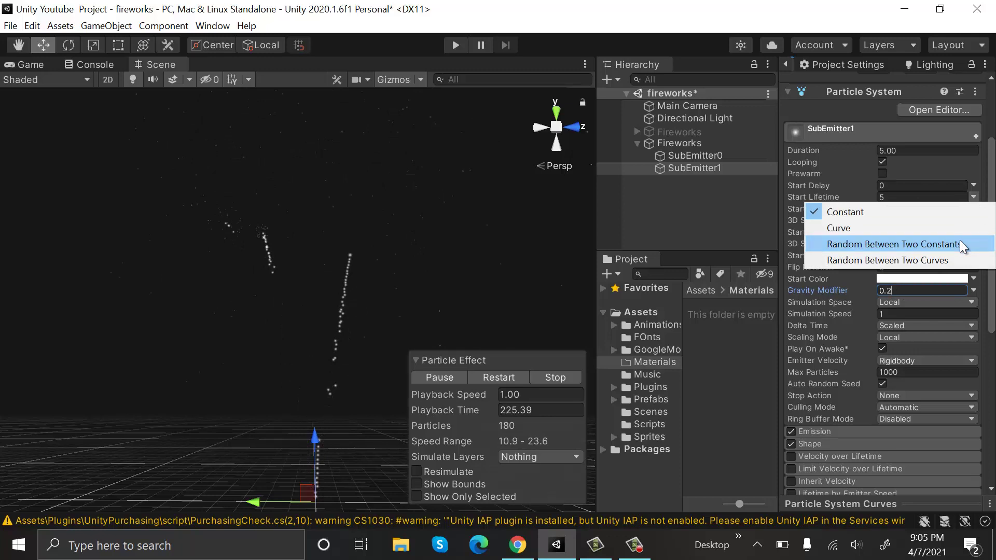
{"action": "left_click", "coordinate": [960, 243]}
{"action": "left_click", "coordinate": [909, 200]}
{"action": "type", "text": "1"}
{"action": "left_click", "coordinate": [945, 197]}
{"action": "key", "text": "BackSpace"}
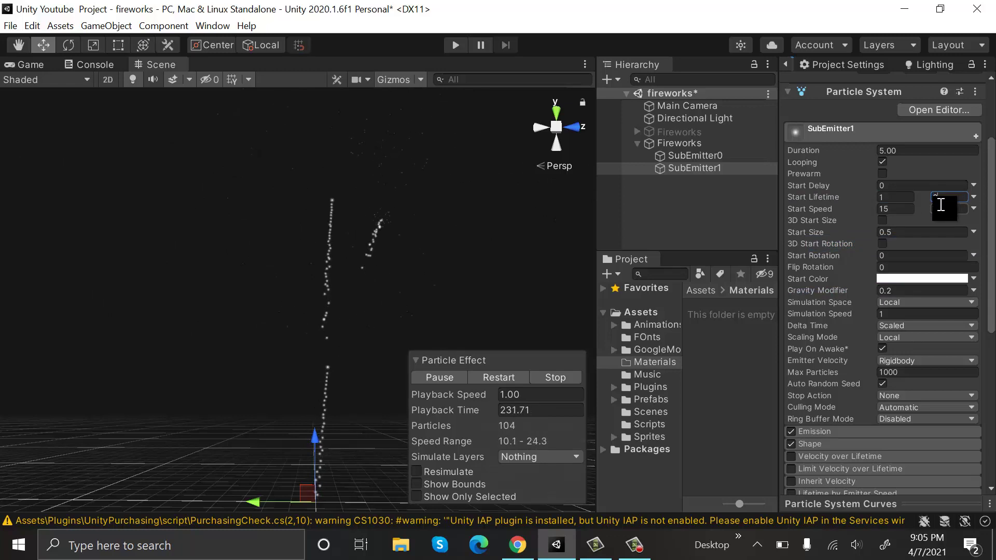
{"action": "scroll", "coordinate": [951, 216], "scroll_direction": "down", "scroll_amount": 6}
{"action": "scroll", "coordinate": [922, 204], "scroll_direction": "up", "scroll_amount": 3}
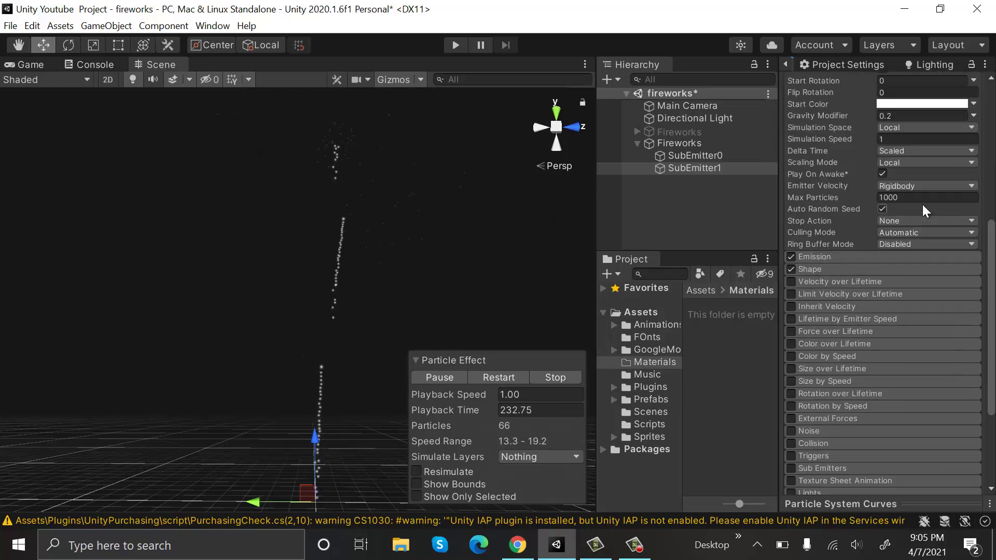
Step: Set SubEmitter1's Emission burst count to 50 particles
{"action": "left_click", "coordinate": [832, 257]}
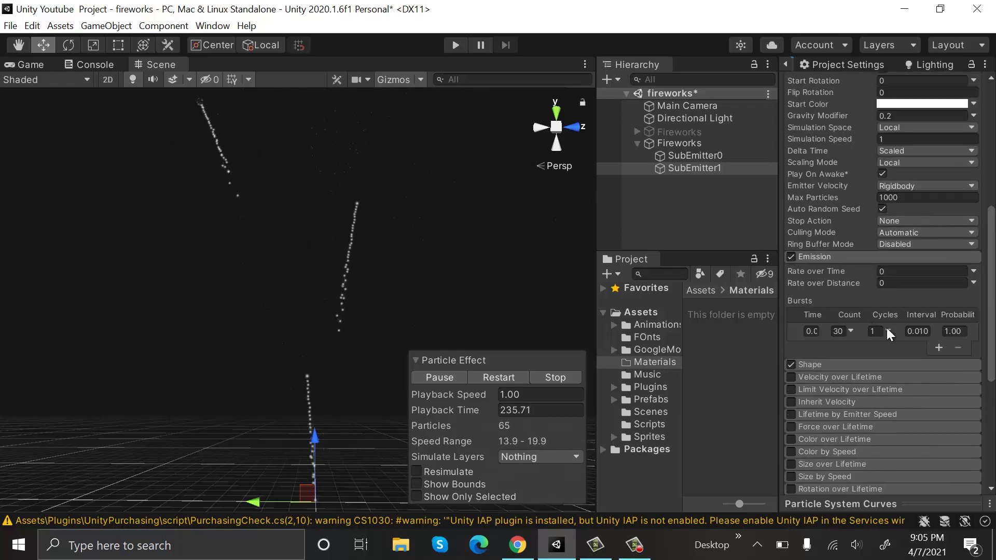
{"action": "left_click_drag", "start_coordinate": [782, 326], "coordinate": [748, 319]}
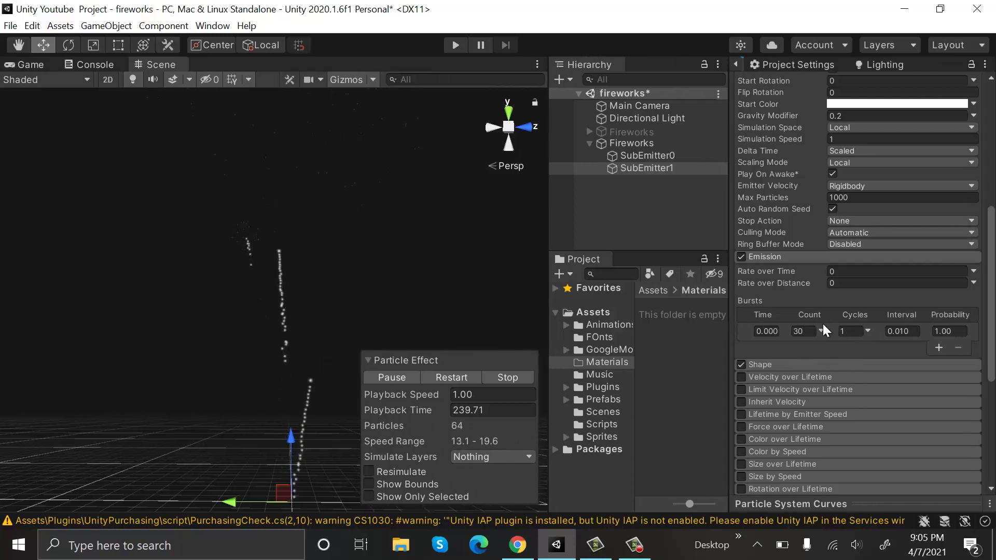
{"action": "left_click", "coordinate": [807, 331]}
{"action": "type", "text": "5"}
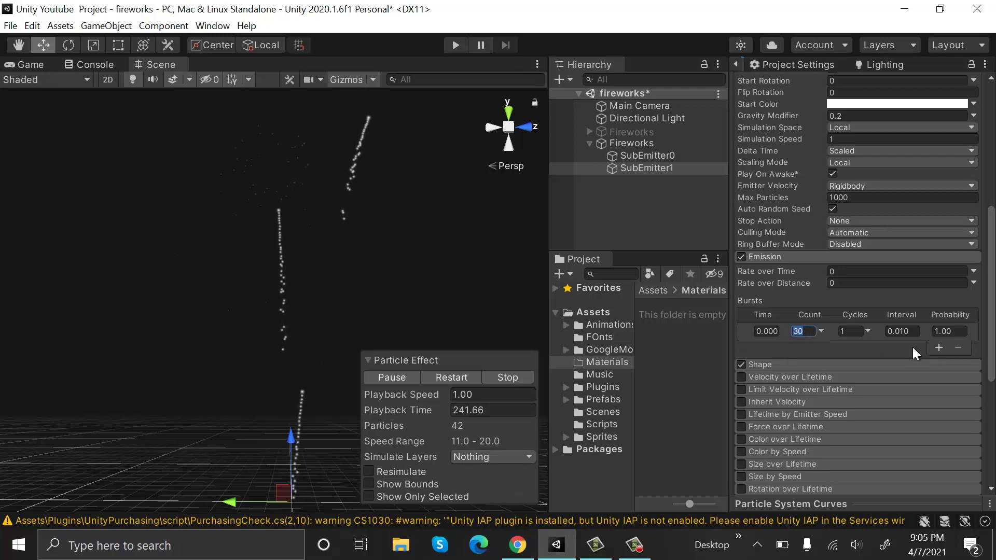
{"action": "type", "text": "0"}
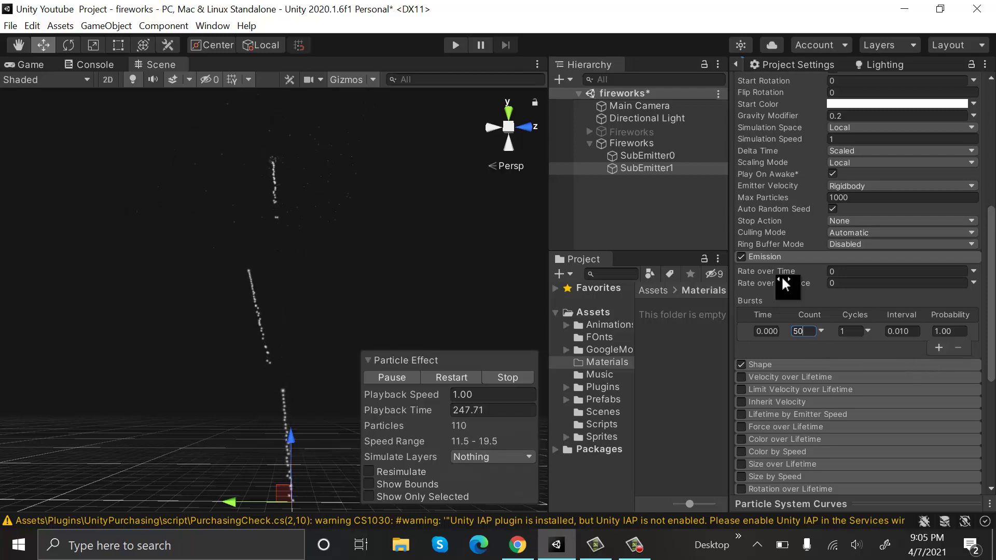
Step: Rename SubEmitter1 to Burst
{"action": "left_click", "coordinate": [663, 170]}
{"action": "left_click", "coordinate": [860, 87]}
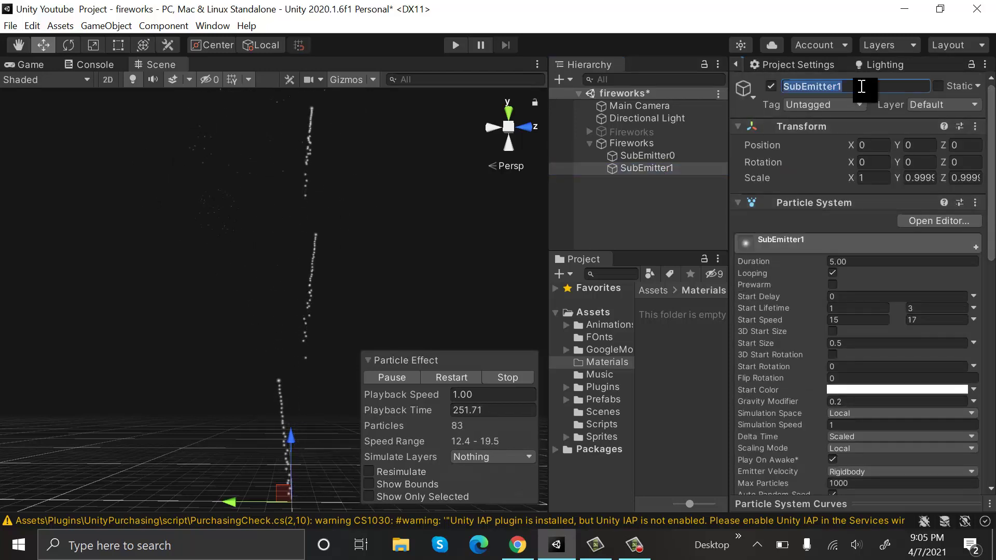
{"action": "type", "text": "Bu"}
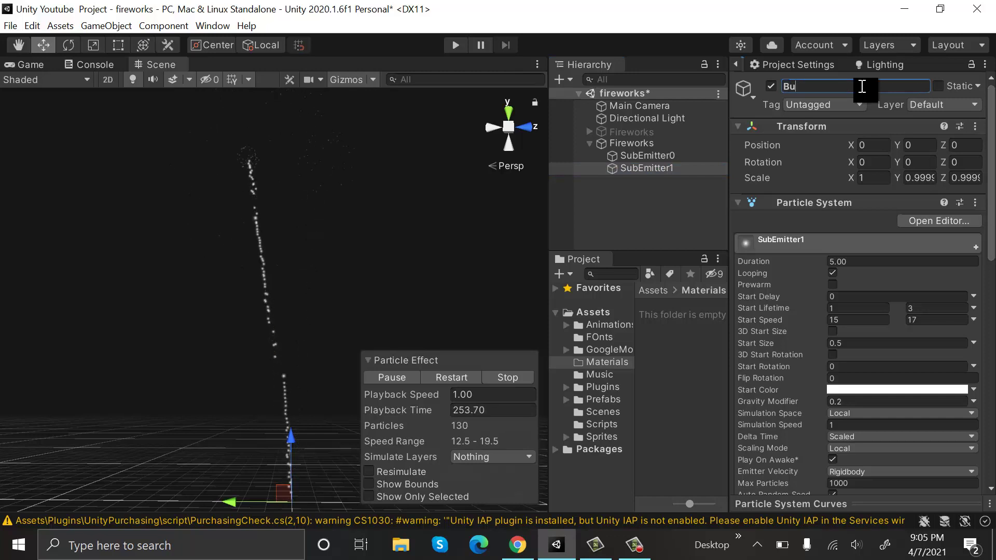
{"action": "type", "text": "rst"}
{"action": "key", "text": "Return"}
{"action": "scroll", "coordinate": [859, 285], "scroll_direction": "down", "scroll_amount": 12}
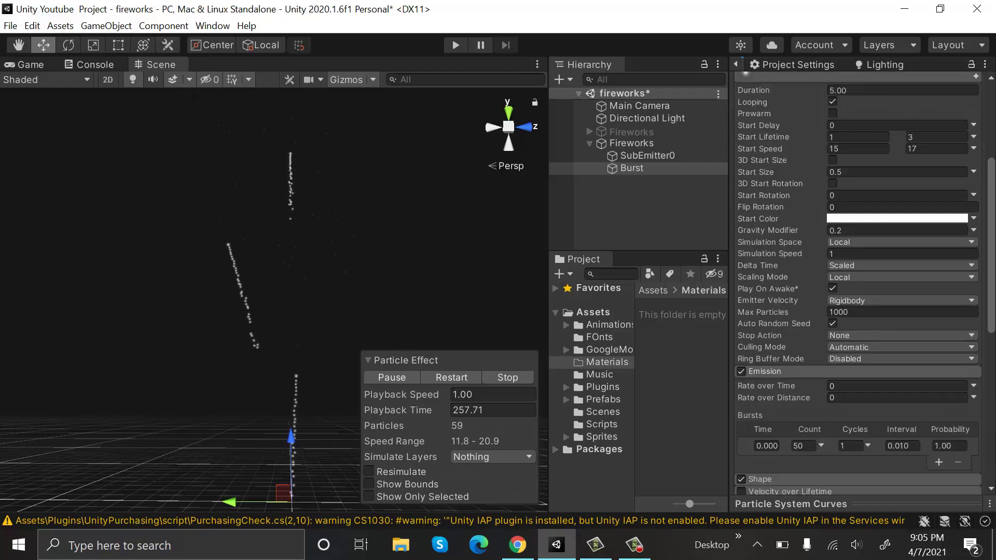
{"action": "scroll", "coordinate": [859, 286], "scroll_direction": "down", "scroll_amount": 3}
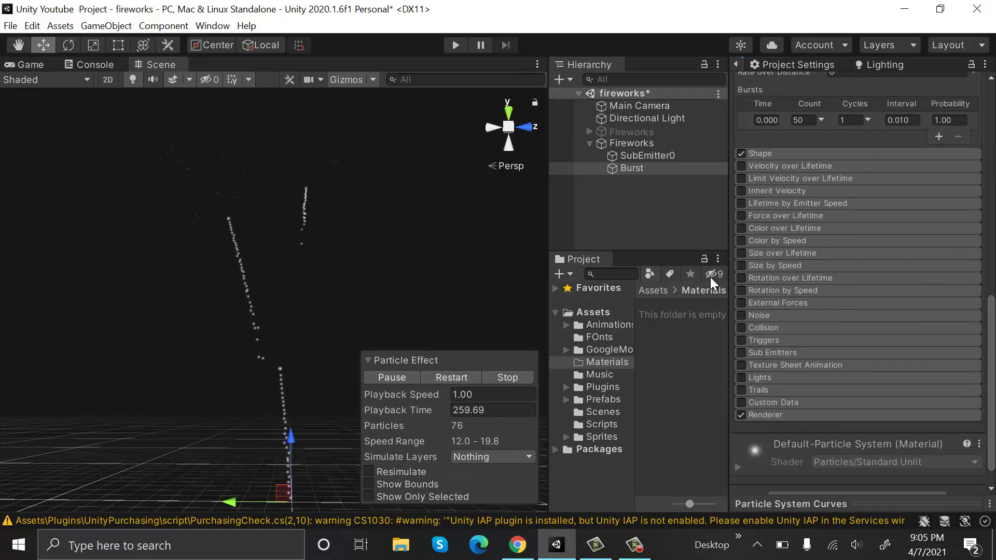
Step: Enable Sub Emitters on Burst and add a Birth sub-emitter that inherits Color
{"action": "left_click", "coordinate": [741, 353]}
{"action": "left_click", "coordinate": [773, 351]}
{"action": "scroll", "coordinate": [975, 313], "scroll_direction": "down", "scroll_amount": 4}
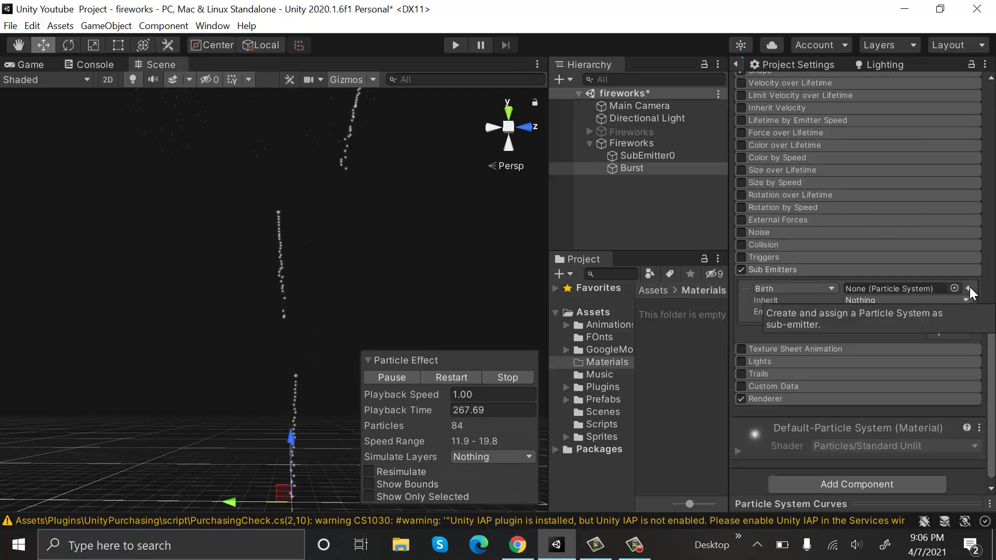
{"action": "left_click", "coordinate": [968, 289]}
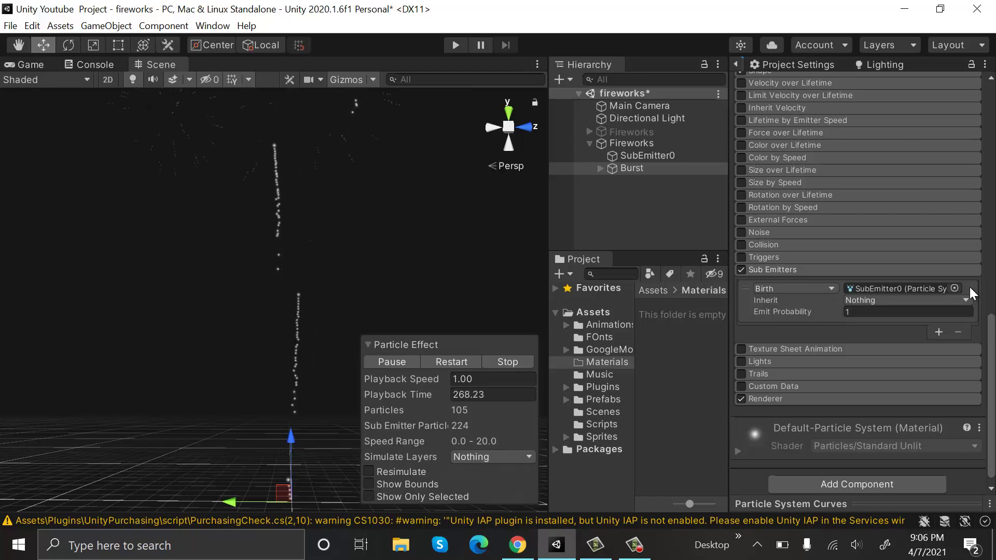
{"action": "left_click", "coordinate": [941, 302]}
{"action": "left_click", "coordinate": [922, 346]}
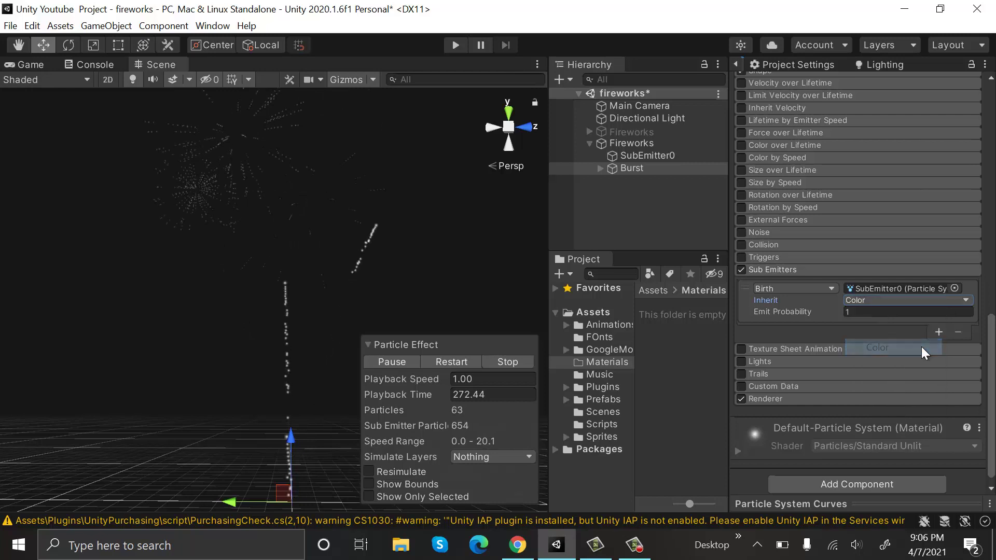
{"action": "scroll", "coordinate": [926, 346], "scroll_direction": "up", "scroll_amount": 10}
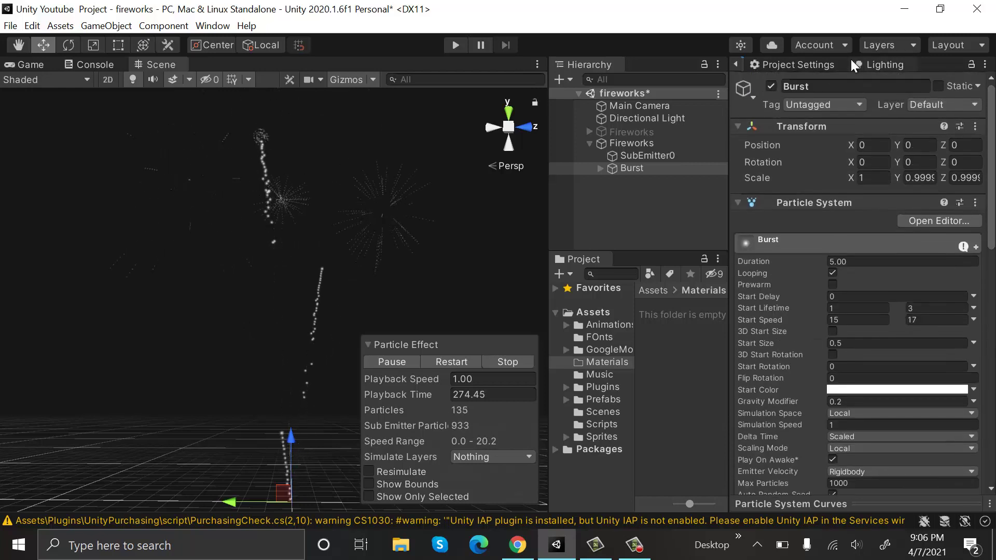
Step: Rename Burst to Burst_Trails, then undo the rename back to Burst
{"action": "left_click", "coordinate": [831, 87]}
{"action": "type", "text": "_T"}
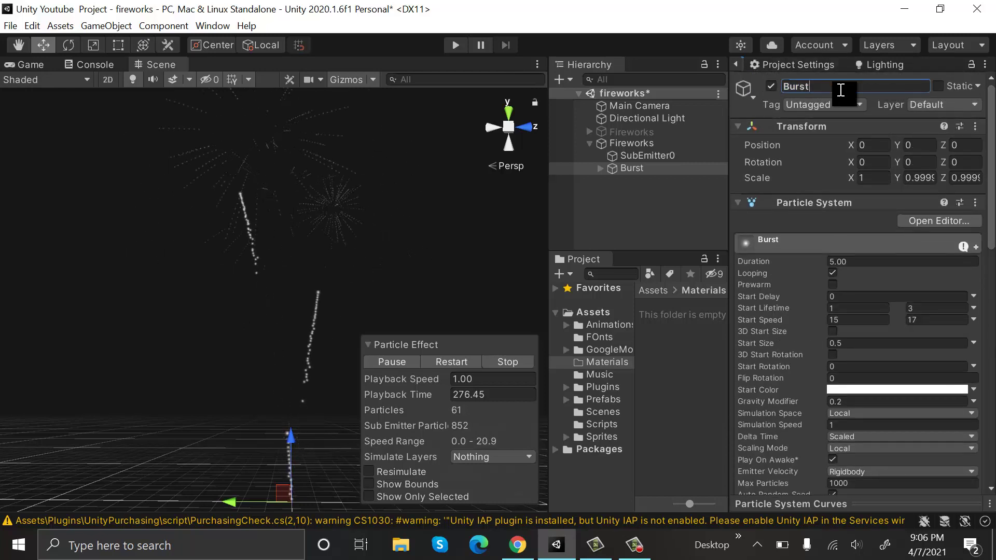
{"action": "type", "text": "rails"}
{"action": "key", "text": "Return"}
{"action": "scroll", "coordinate": [894, 262], "scroll_direction": "down", "scroll_amount": 3}
{"action": "scroll", "coordinate": [827, 203], "scroll_direction": "up", "scroll_amount": 3}
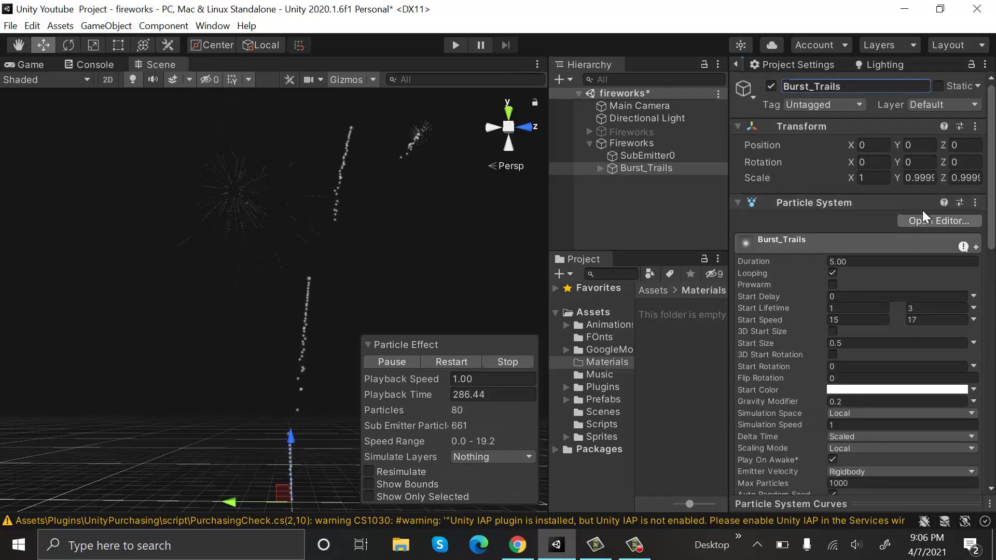
{"action": "key", "text": "ctrl+z"}
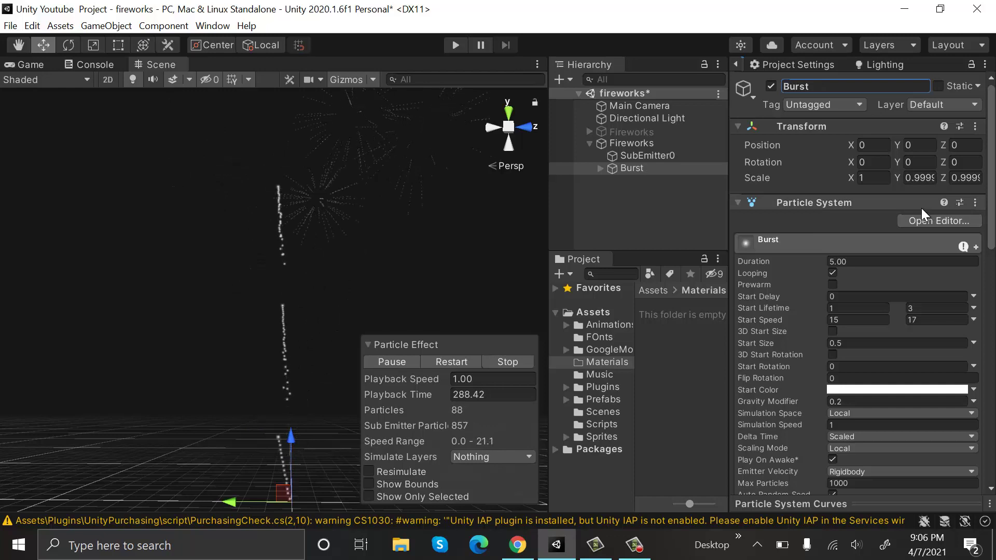
Step: Rename Burst's child SubEmitter0 to Burst_Trails
{"action": "left_click", "coordinate": [599, 168]}
{"action": "left_click", "coordinate": [671, 181]}
{"action": "left_click", "coordinate": [839, 87]}
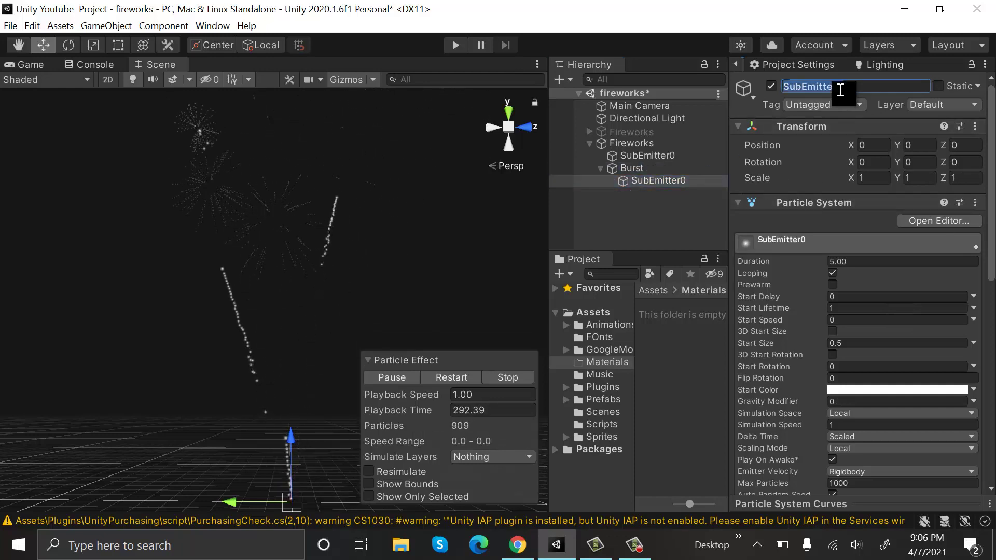
{"action": "type", "text": "Burst_Trai"}
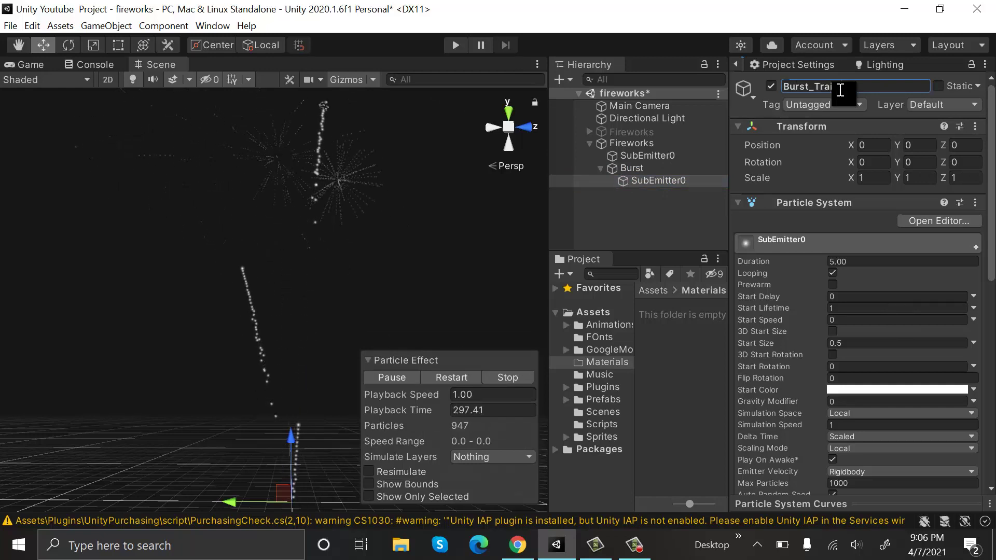
{"action": "key", "text": "Return"}
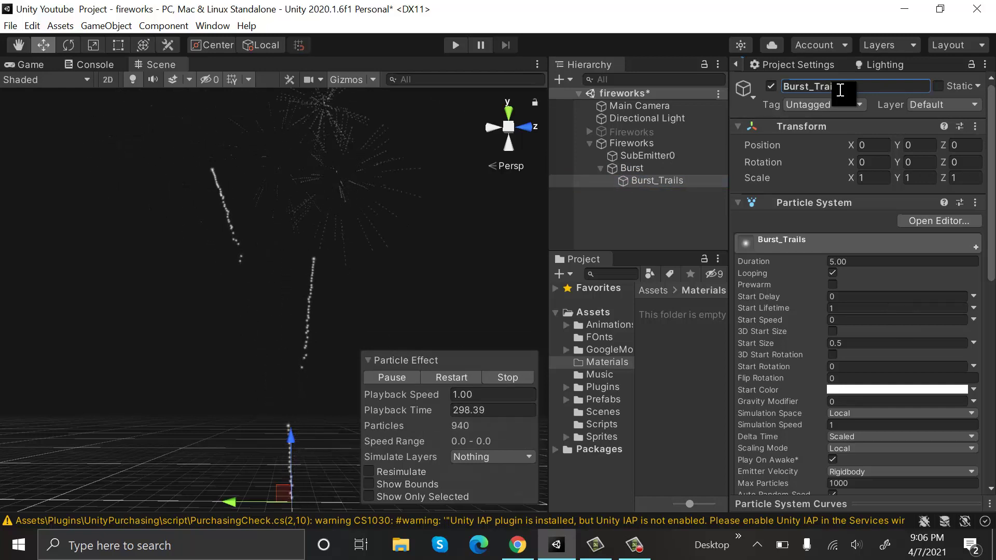
Step: Set Burst_Trails Start Size to 3 and Start Lifetime to Random Between Two Constants
{"action": "left_click", "coordinate": [880, 344]}
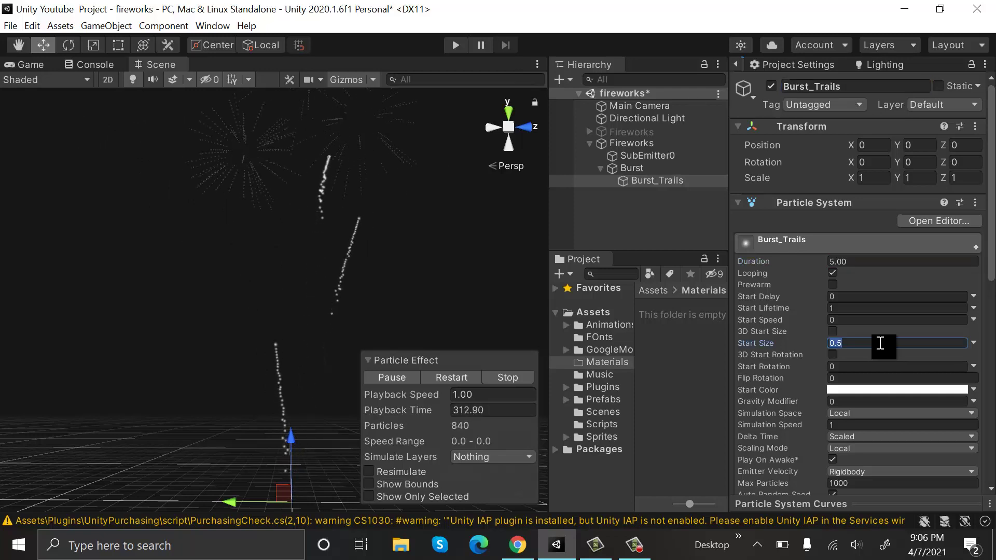
{"action": "type", "text": "3"}
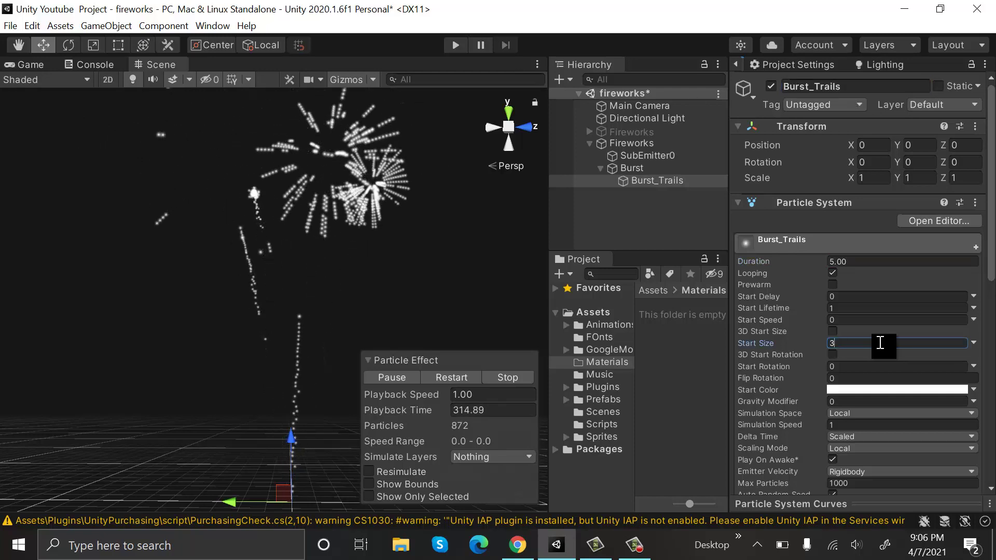
{"action": "left_click", "coordinate": [977, 309]}
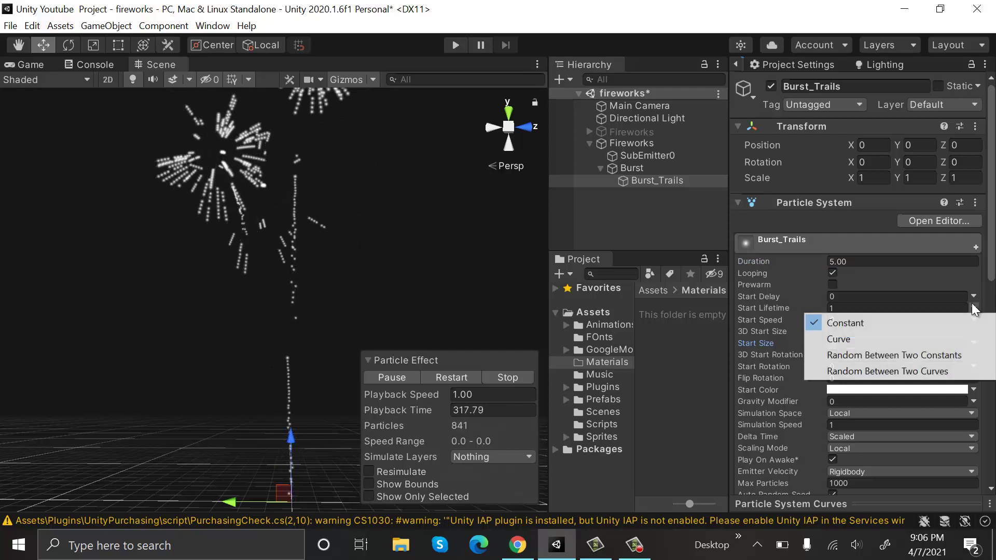
{"action": "left_click", "coordinate": [964, 354]}
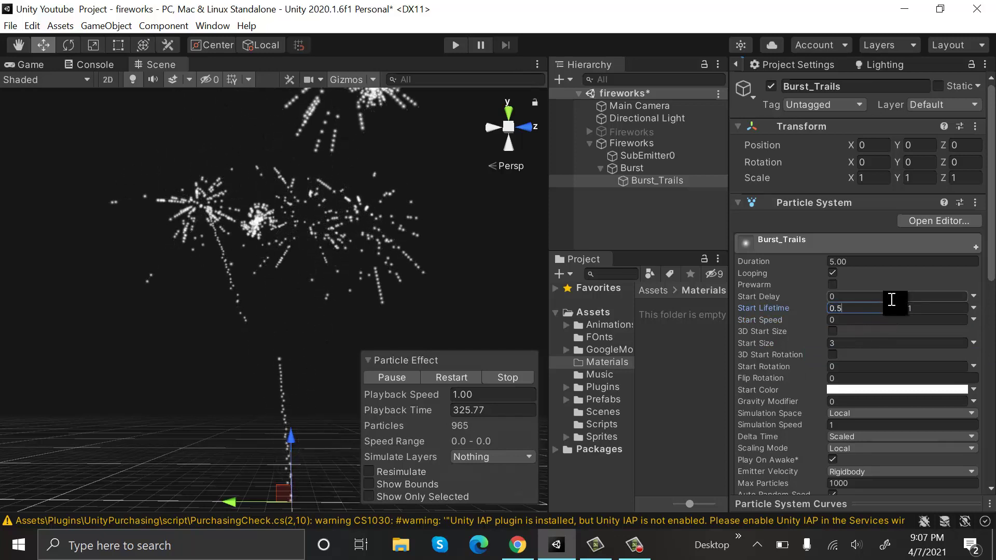
Step: Enable Rotation over Lifetime with angular velocity random between -360 and 360
{"action": "scroll", "coordinate": [894, 301], "scroll_direction": "down", "scroll_amount": 10}
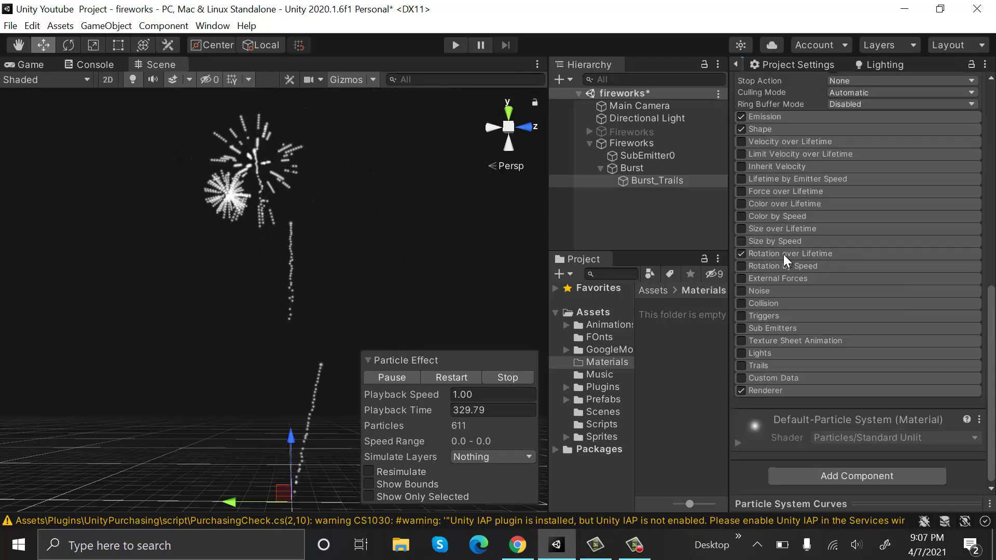
{"action": "left_click", "coordinate": [783, 254]}
{"action": "left_click", "coordinate": [973, 280]}
{"action": "left_click", "coordinate": [942, 327]}
{"action": "left_click", "coordinate": [861, 280]}
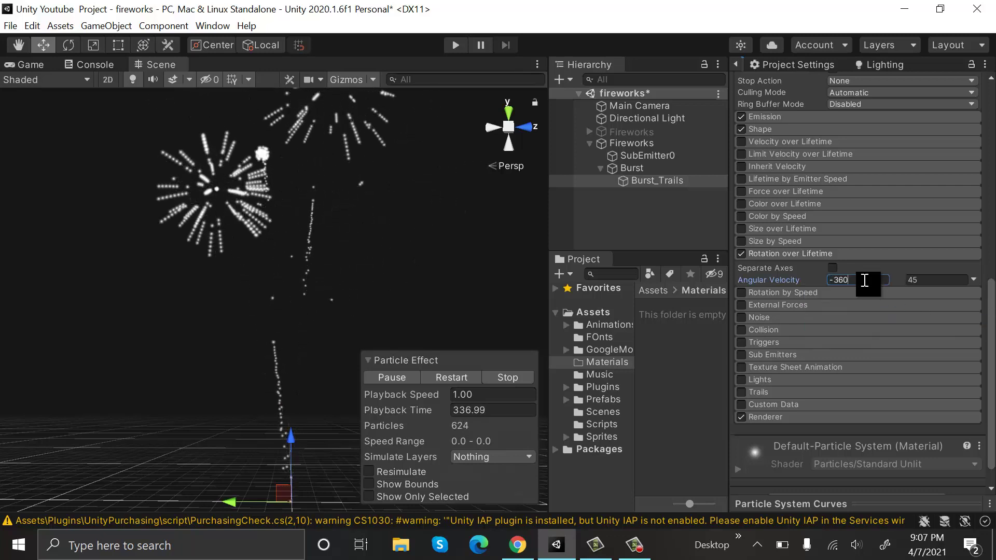
{"action": "left_click", "coordinate": [931, 282]}
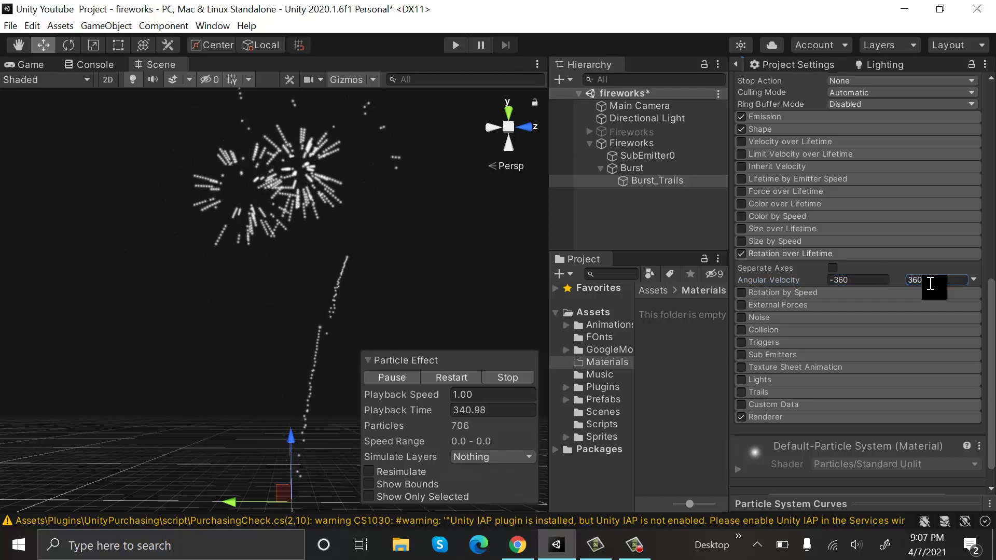
{"action": "left_click", "coordinate": [906, 257]}
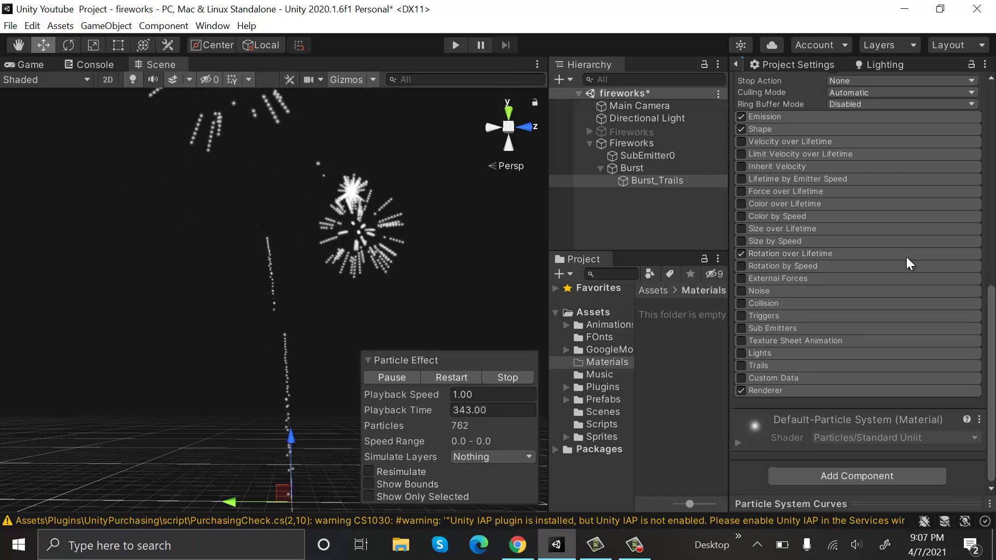
Step: Inspect the Burst_Trails Renderer settings, then collapse them again
{"action": "left_click", "coordinate": [938, 390]}
{"action": "scroll", "coordinate": [992, 334], "scroll_direction": "down", "scroll_amount": 3}
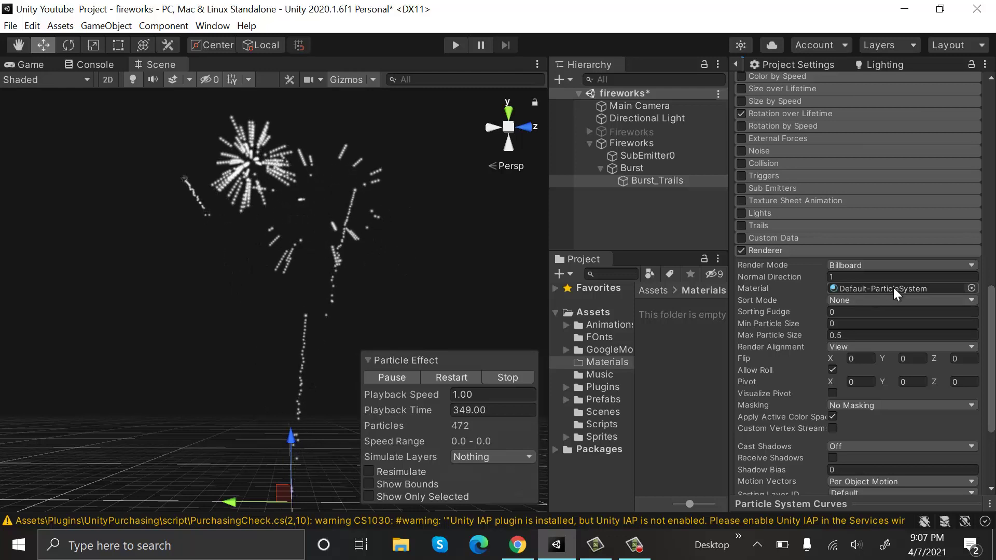
{"action": "left_click", "coordinate": [888, 251]}
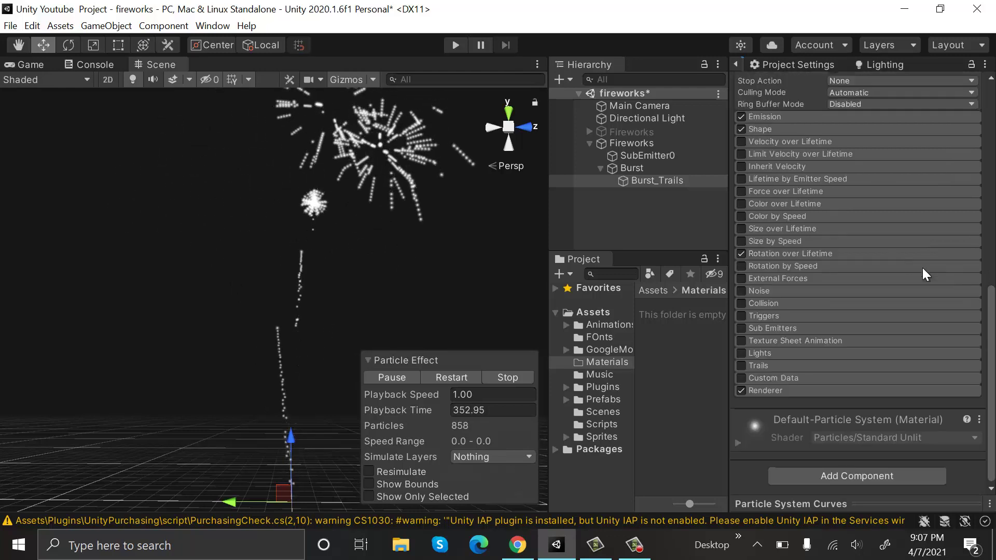
{"action": "scroll", "coordinate": [922, 268], "scroll_direction": "up", "scroll_amount": 10}
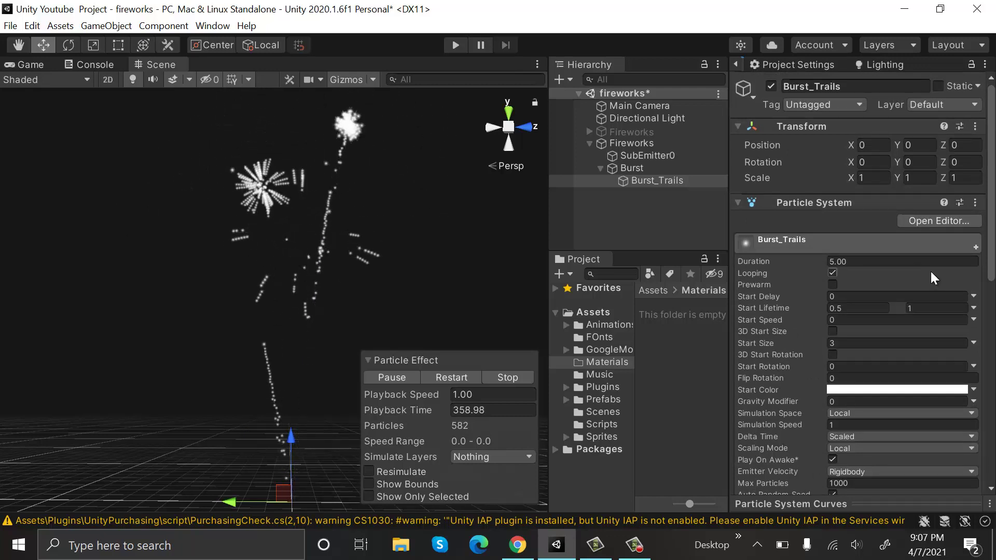
Step: Enable Size over Lifetime on Burst_Trails with a falling curve from 1.0 to 0
{"action": "scroll", "coordinate": [911, 275], "scroll_direction": "down", "scroll_amount": 10}
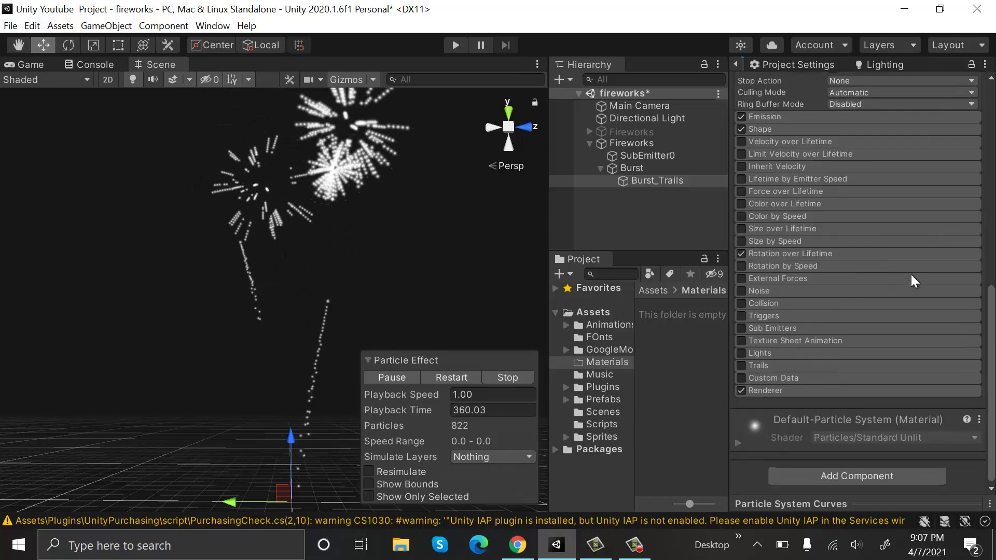
{"action": "left_click", "coordinate": [741, 228]}
{"action": "left_click", "coordinate": [770, 230]}
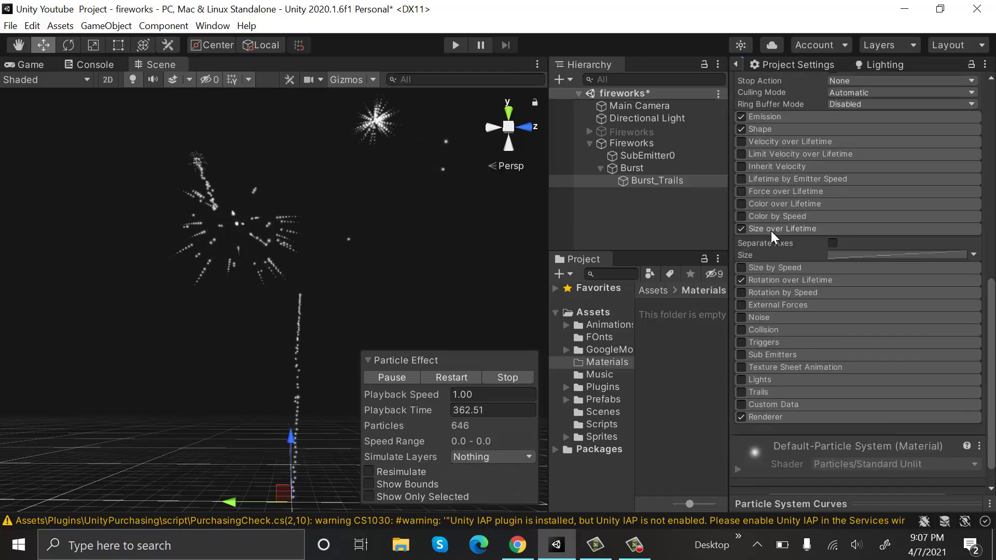
{"action": "left_click", "coordinate": [880, 256]}
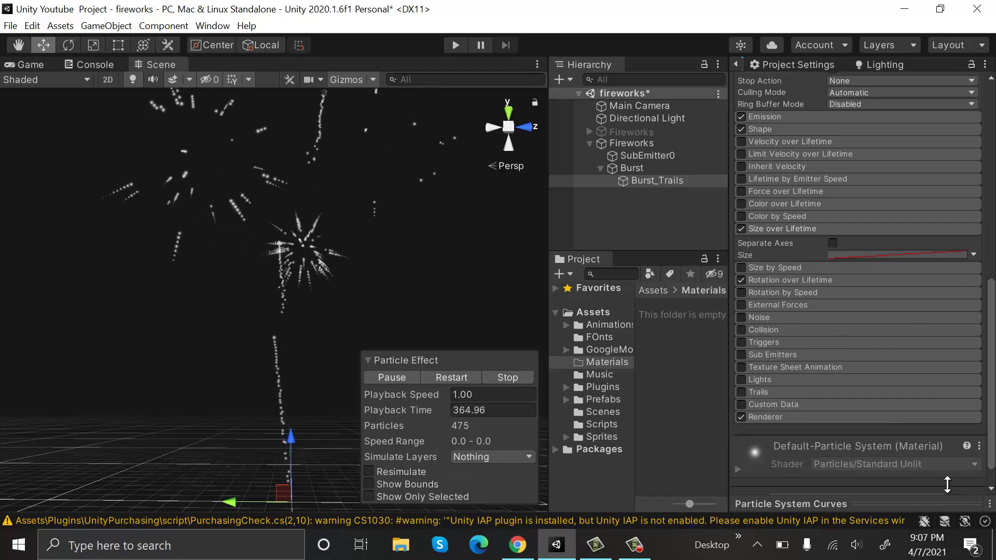
{"action": "left_click_drag", "start_coordinate": [951, 465], "coordinate": [951, 337]}
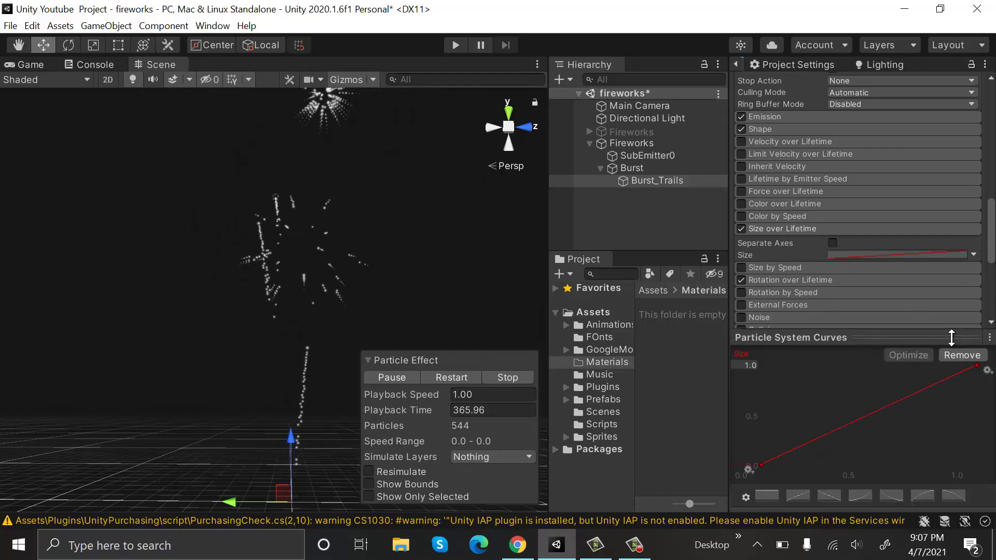
{"action": "left_click", "coordinate": [957, 494]}
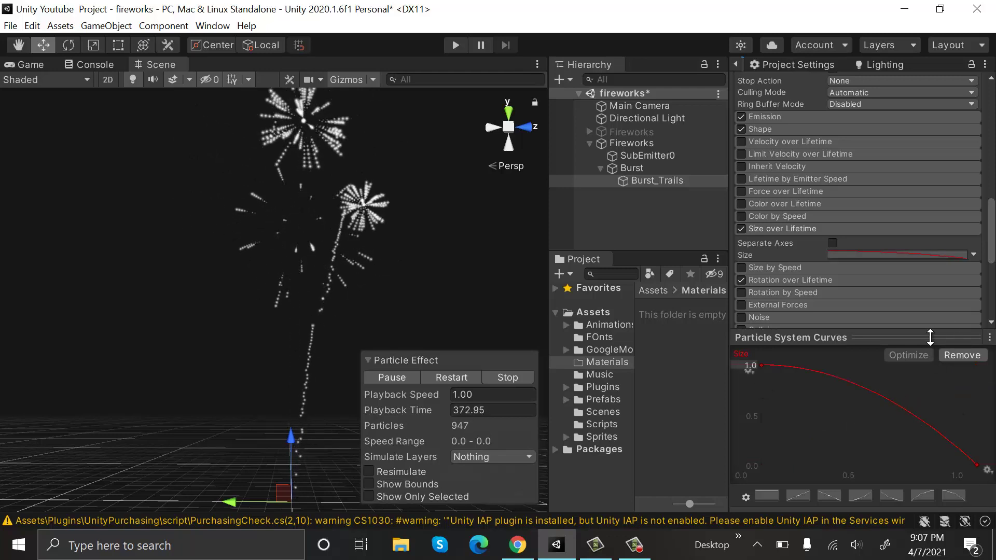
{"action": "left_click_drag", "start_coordinate": [932, 334], "coordinate": [932, 477]}
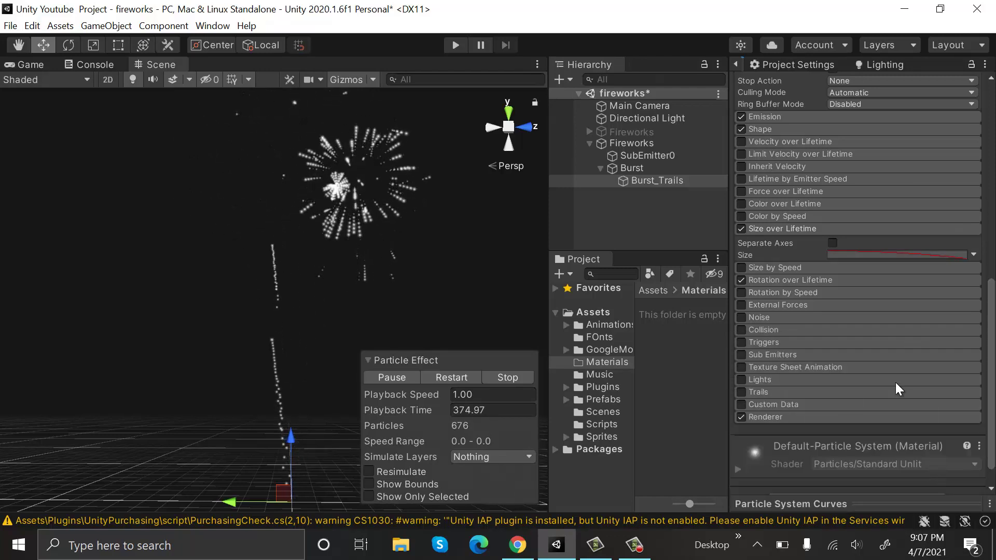
Step: Select Burst and enable its Color over Lifetime module
{"action": "left_click", "coordinate": [654, 167]}
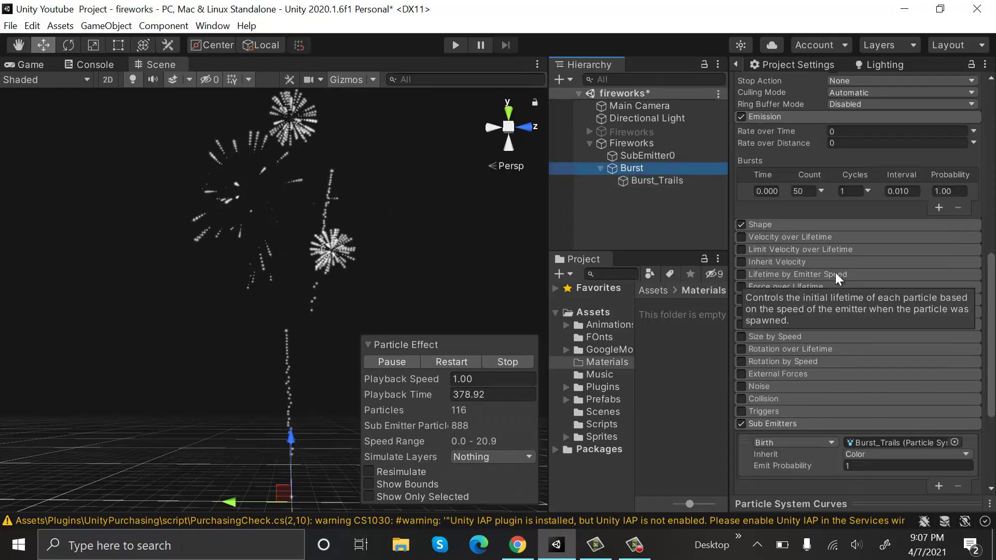
{"action": "scroll", "coordinate": [835, 272], "scroll_direction": "down", "scroll_amount": 5}
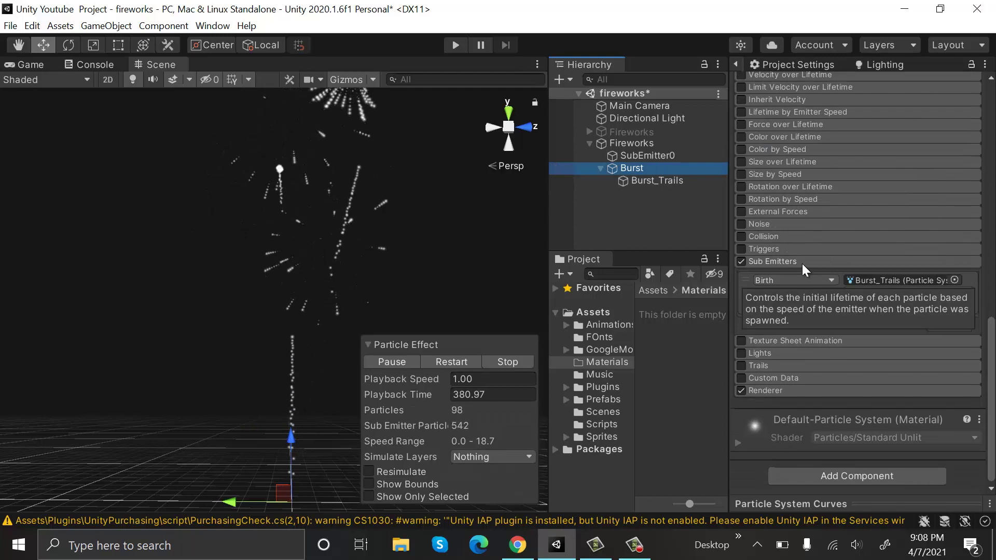
{"action": "scroll", "coordinate": [802, 263], "scroll_direction": "up", "scroll_amount": 2}
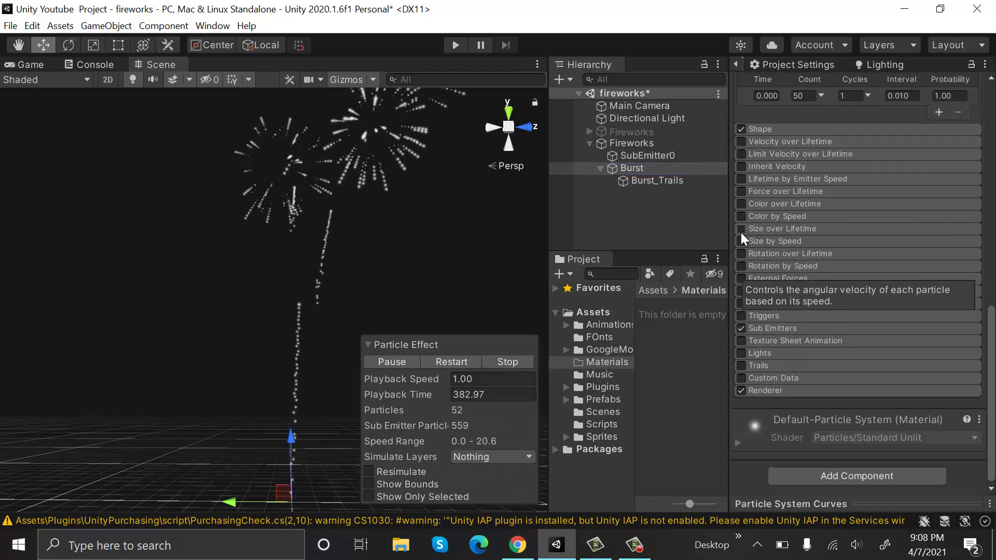
{"action": "left_click", "coordinate": [742, 204]}
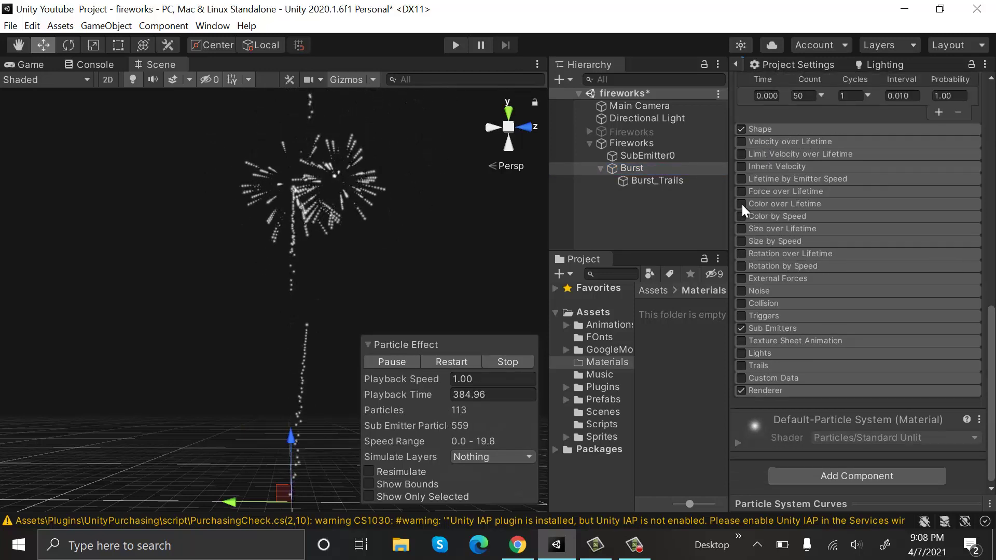
{"action": "left_click", "coordinate": [770, 203]}
Step: Set the Color over Lifetime gradient's end alpha to 0, then collapse the module
{"action": "left_click", "coordinate": [875, 219]}
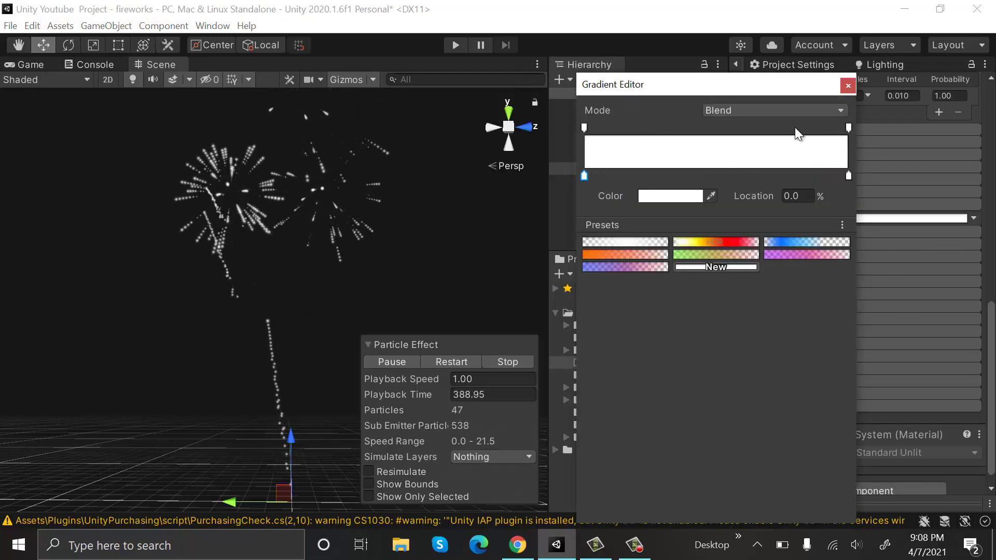
{"action": "left_click", "coordinate": [849, 127]}
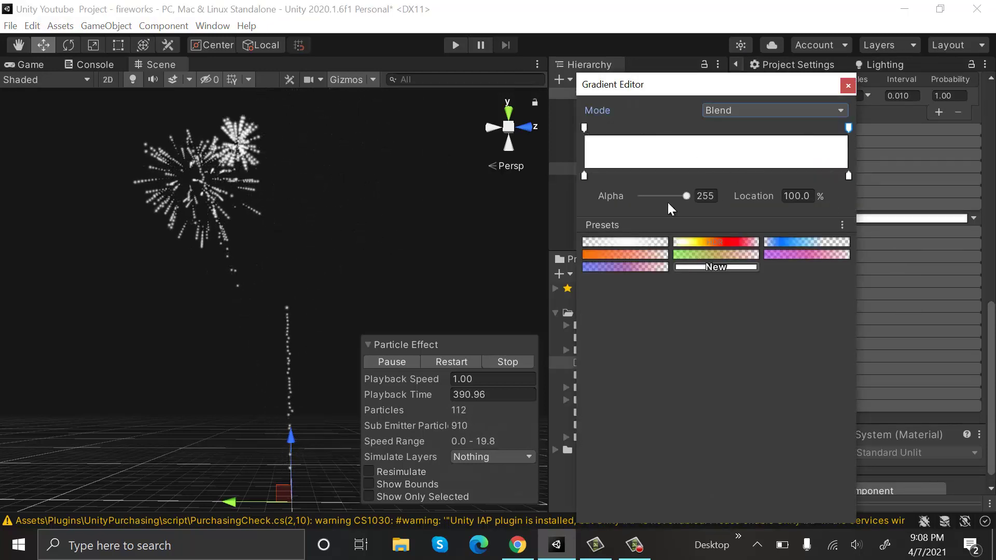
{"action": "left_click_drag", "start_coordinate": [687, 197], "coordinate": [627, 194]}
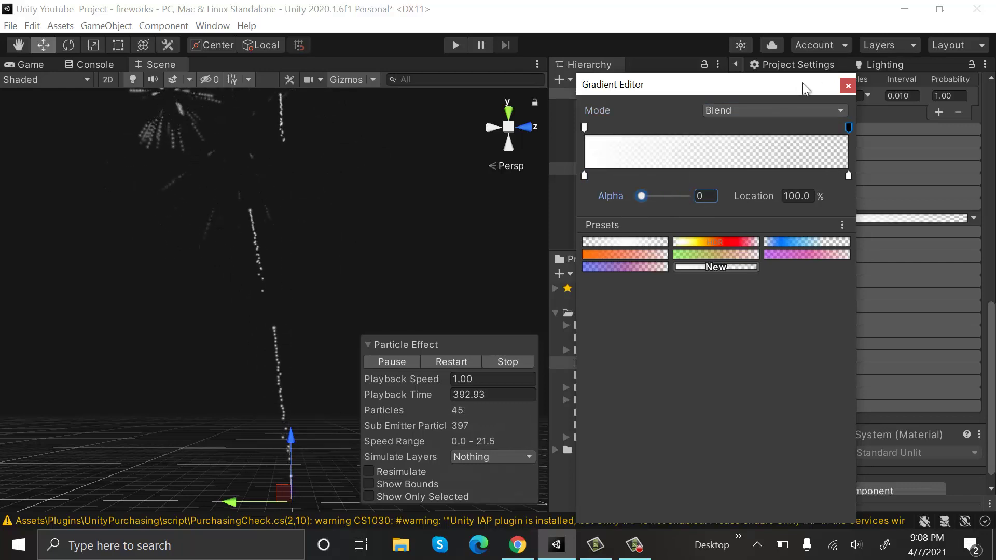
{"action": "left_click", "coordinate": [847, 86]}
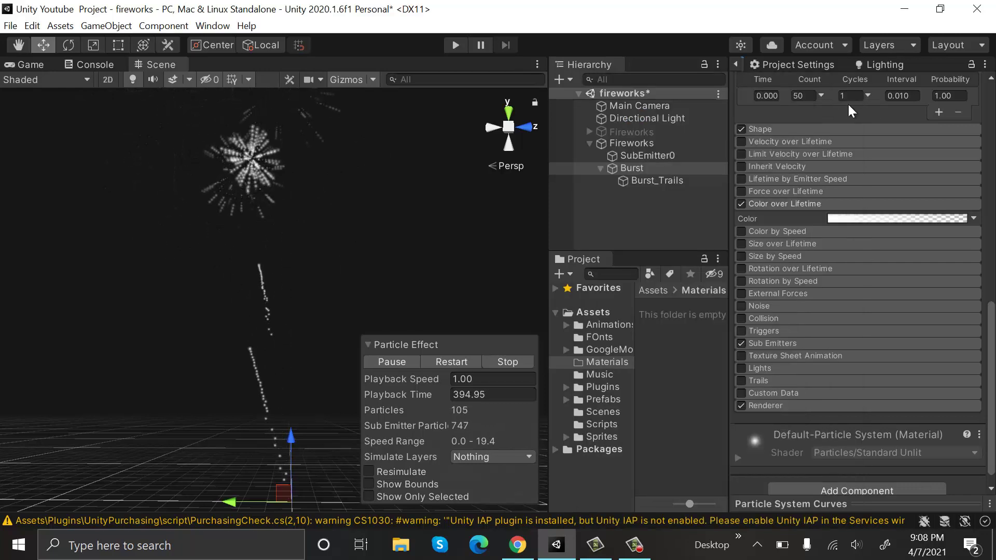
{"action": "scroll", "coordinate": [858, 188], "scroll_direction": "down", "scroll_amount": 1}
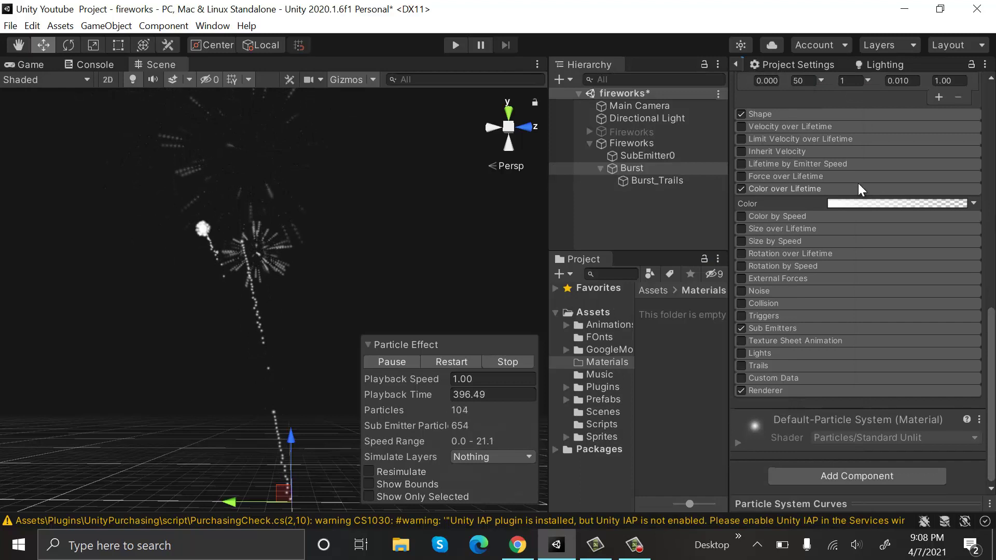
{"action": "left_click", "coordinate": [814, 191]}
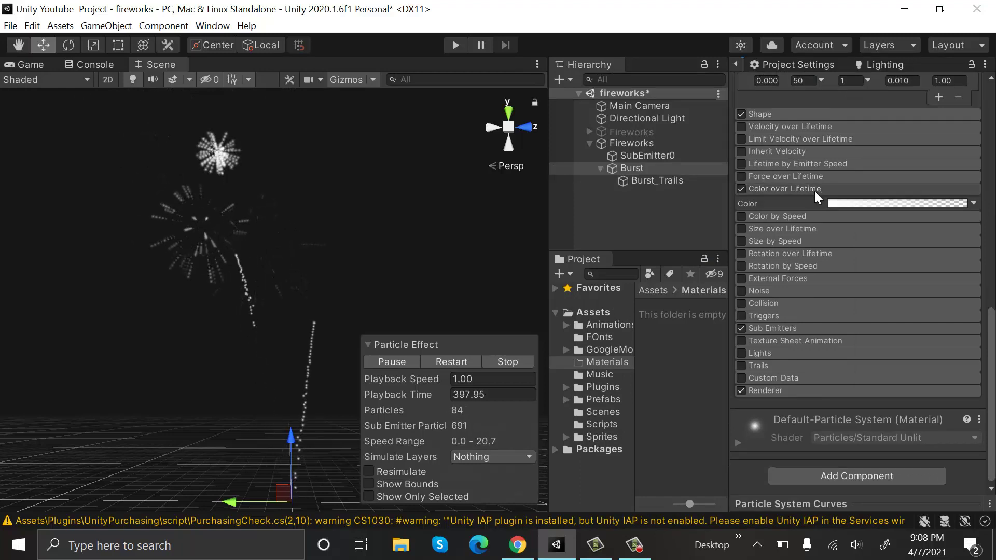
{"action": "left_click", "coordinate": [782, 326]}
{"action": "scroll", "coordinate": [923, 260], "scroll_direction": "down", "scroll_amount": 4}
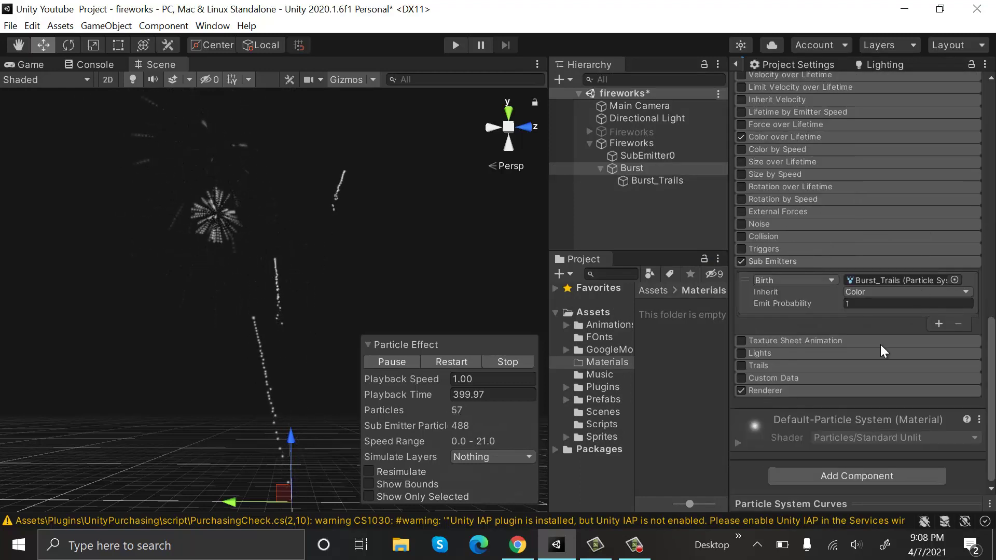
Step: Select Fireworks and set Start Color to Random Between Two Gradients
{"action": "left_click", "coordinate": [832, 266]}
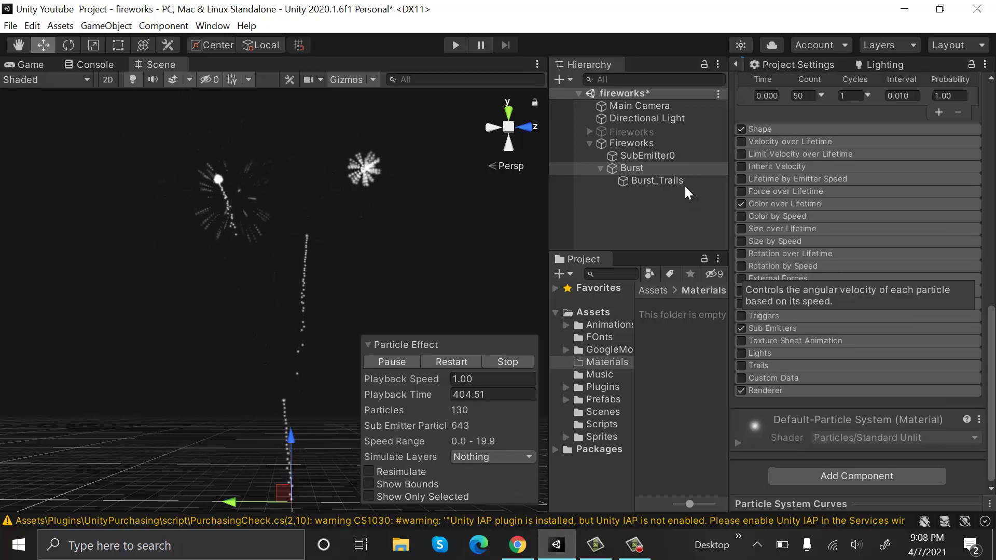
{"action": "left_click", "coordinate": [673, 145]}
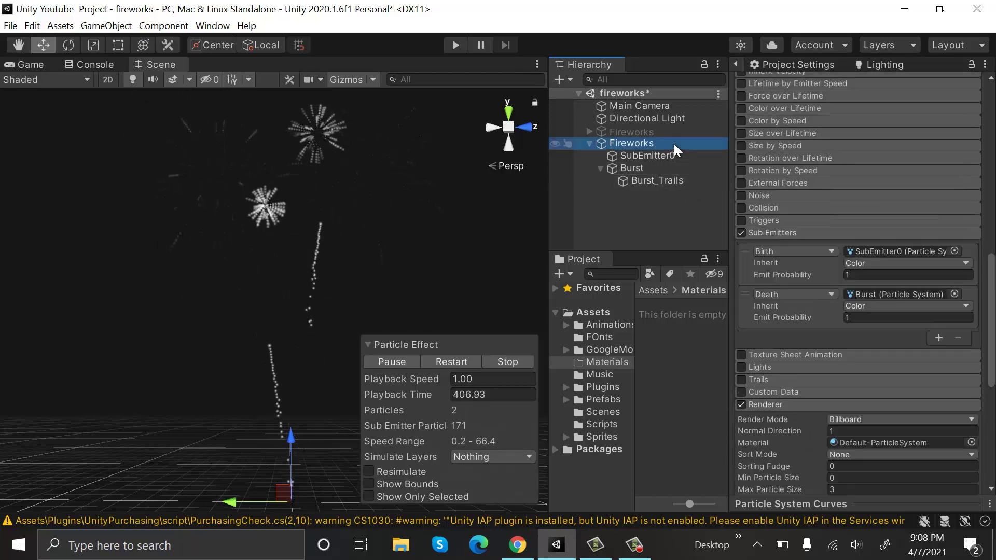
{"action": "scroll", "coordinate": [920, 195], "scroll_direction": "up", "scroll_amount": 10}
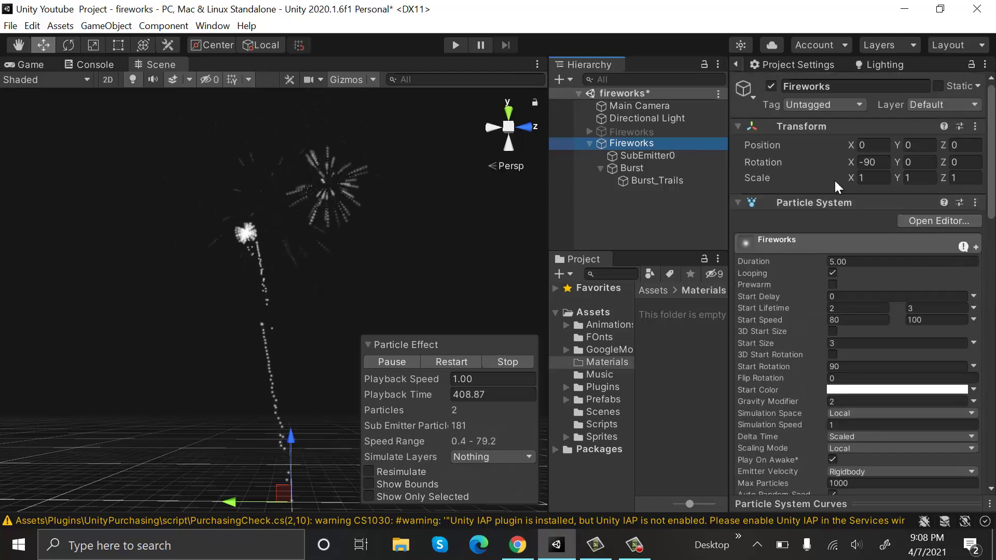
{"action": "scroll", "coordinate": [816, 226], "scroll_direction": "down", "scroll_amount": 3}
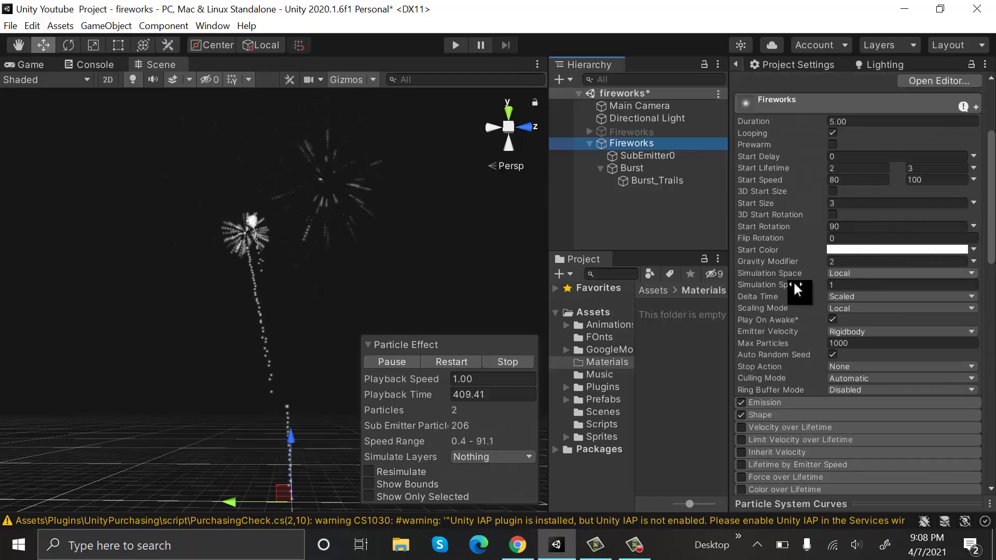
{"action": "left_click", "coordinate": [974, 251]}
{"action": "left_click", "coordinate": [950, 308]}
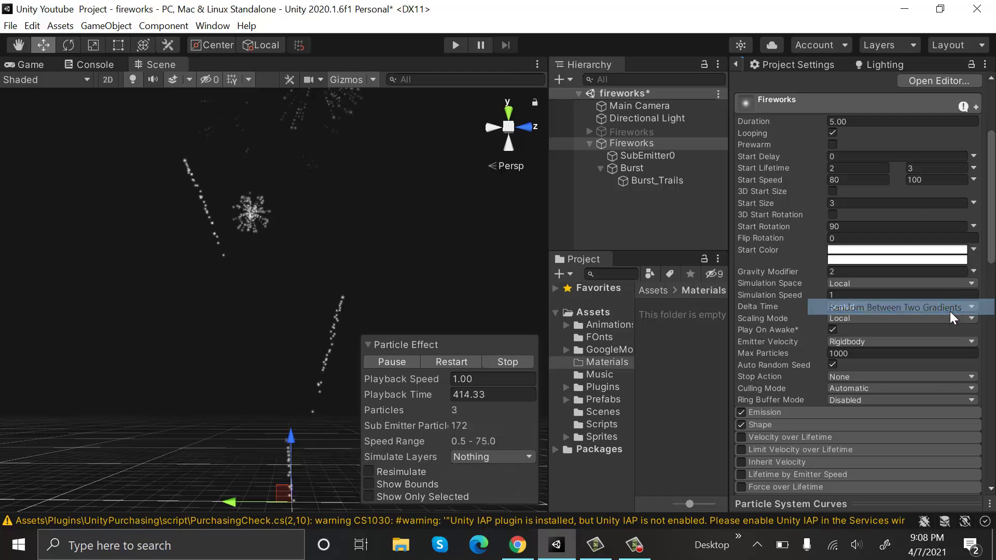
Step: Apply the white fading preset to the first gradient and make its left key yellow
{"action": "left_click", "coordinate": [949, 251]}
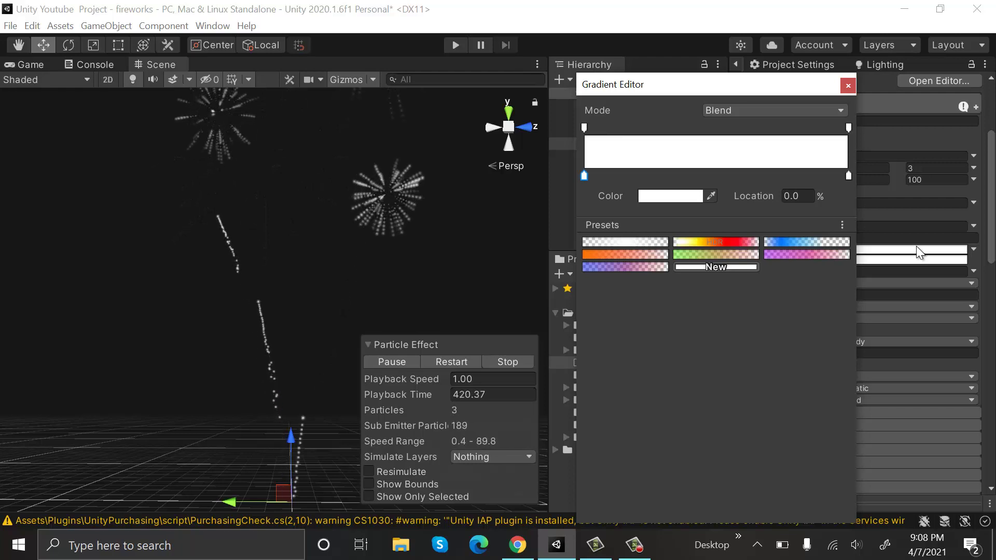
{"action": "left_click", "coordinate": [819, 242]}
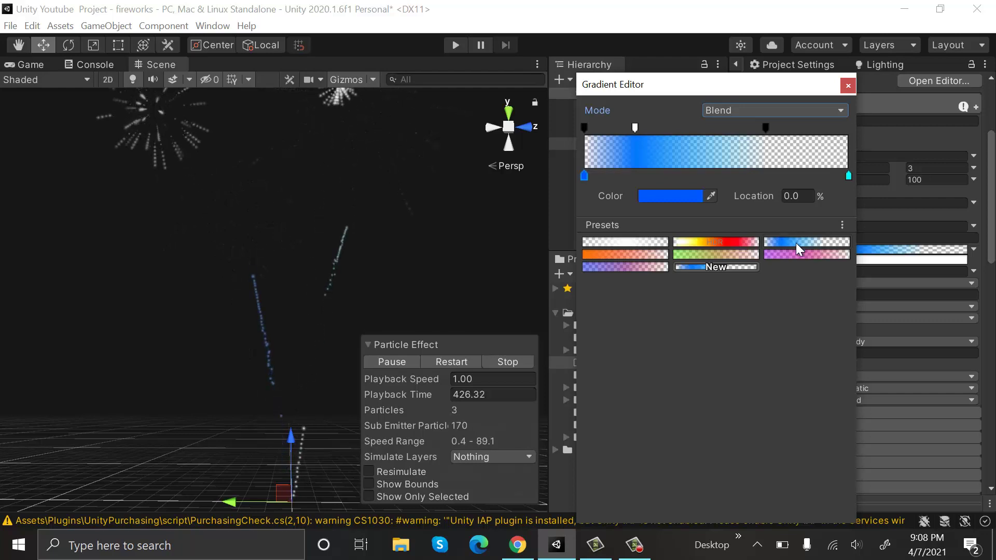
{"action": "left_click", "coordinate": [644, 241]}
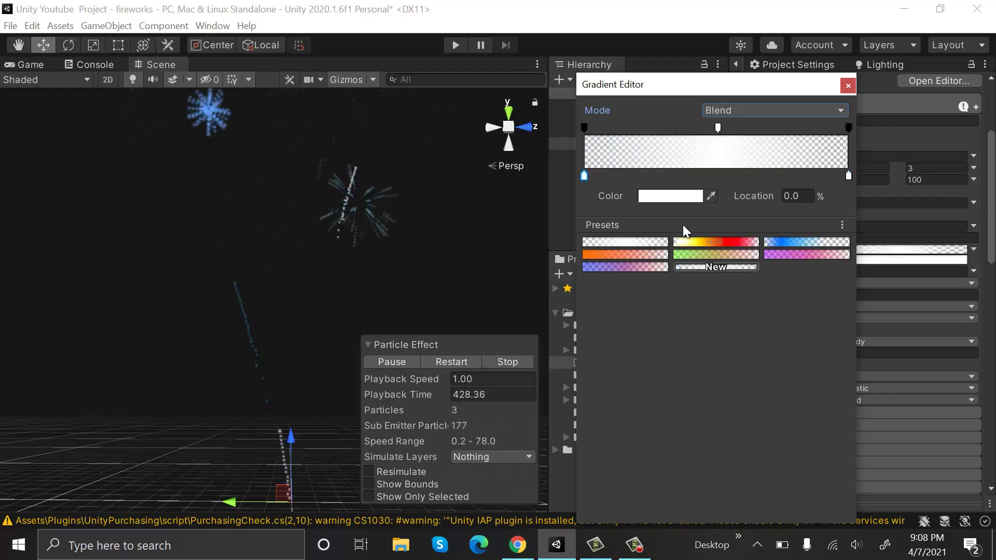
{"action": "left_click", "coordinate": [672, 197]}
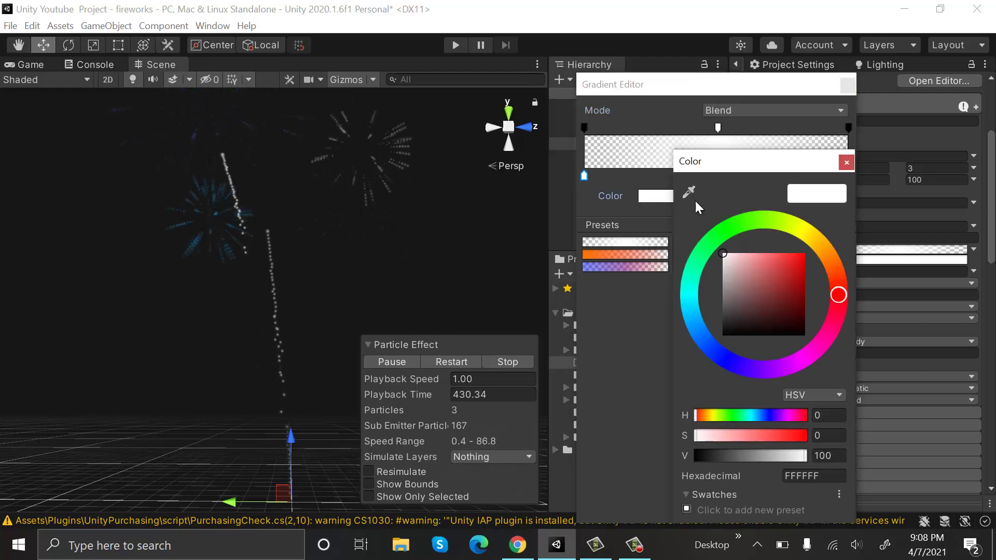
{"action": "left_click_drag", "start_coordinate": [801, 275], "coordinate": [806, 253]}
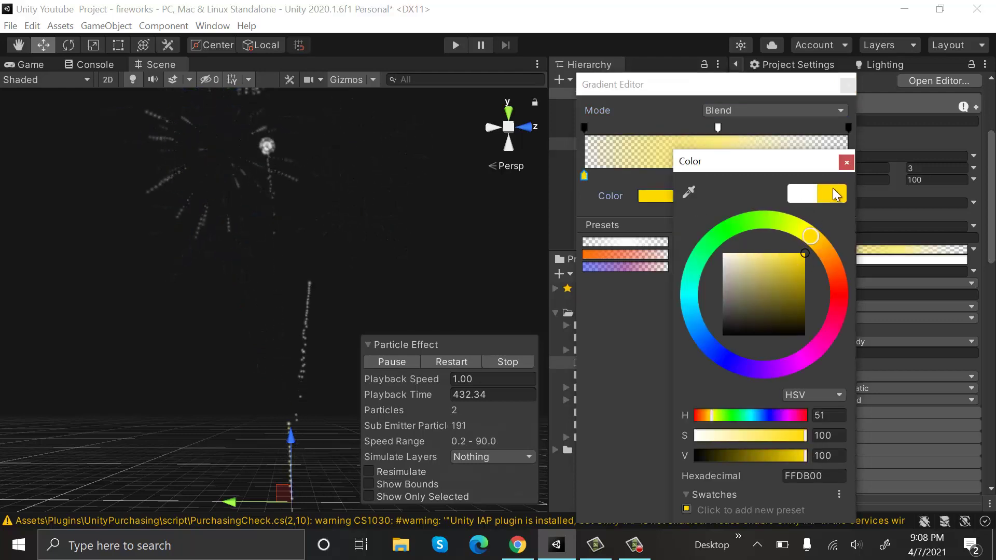
{"action": "left_click", "coordinate": [847, 162]}
Step: Make the first gradient's right key red and its left alpha fully opaque (255)
{"action": "left_click", "coordinate": [847, 176]}
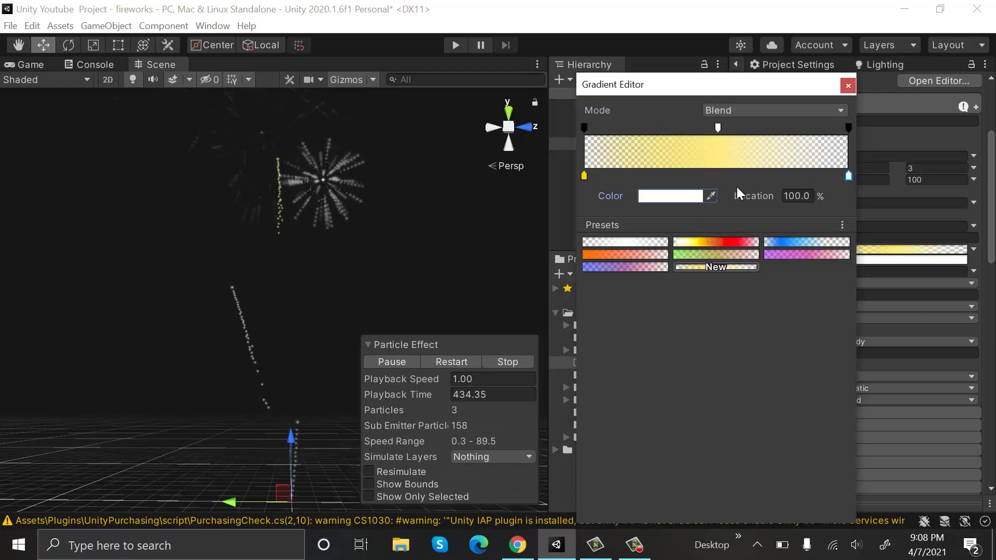
{"action": "left_click", "coordinate": [685, 196]}
{"action": "mouse_move", "coordinate": [856, 291]}
{"action": "left_mouse_down"}
{"action": "mouse_move", "coordinate": [858, 306]}
{"action": "mouse_move", "coordinate": [856, 286]}
{"action": "left_mouse_up"}
{"action": "left_click", "coordinate": [823, 253]}
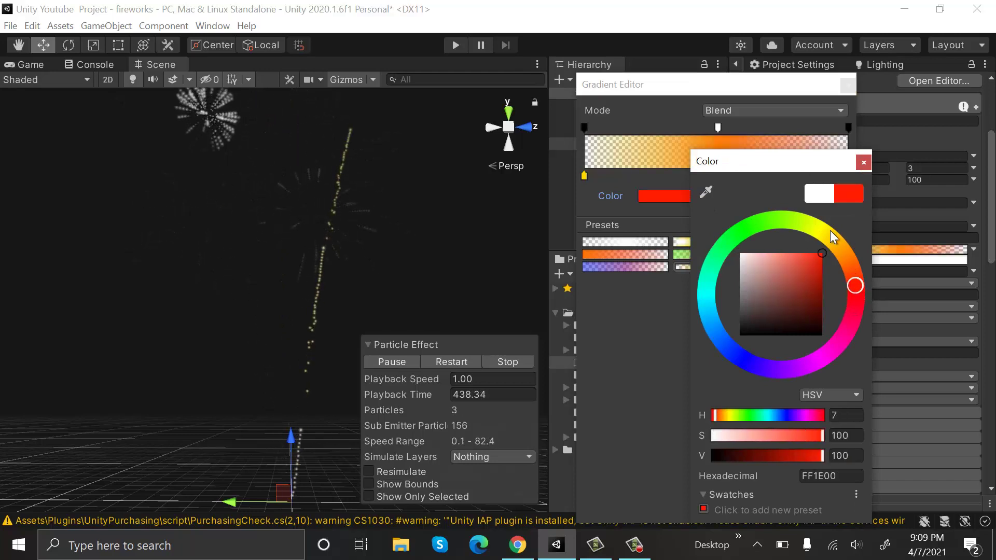
{"action": "left_click", "coordinate": [864, 162]}
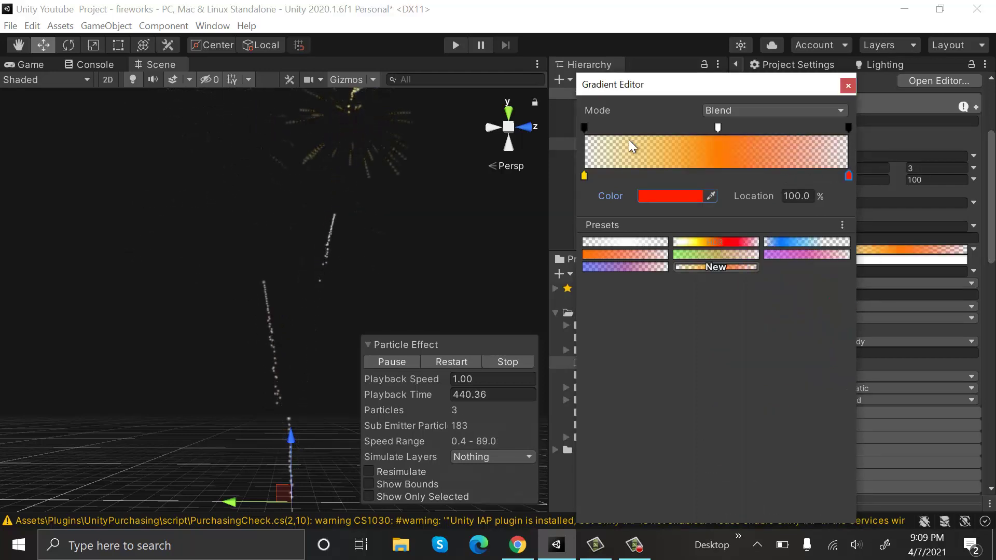
{"action": "left_click", "coordinate": [583, 127]}
{"action": "left_click_drag", "start_coordinate": [639, 195], "coordinate": [686, 196]}
Step: Set the second Start Color gradient's left key to bright blue
{"action": "left_click", "coordinate": [847, 86]}
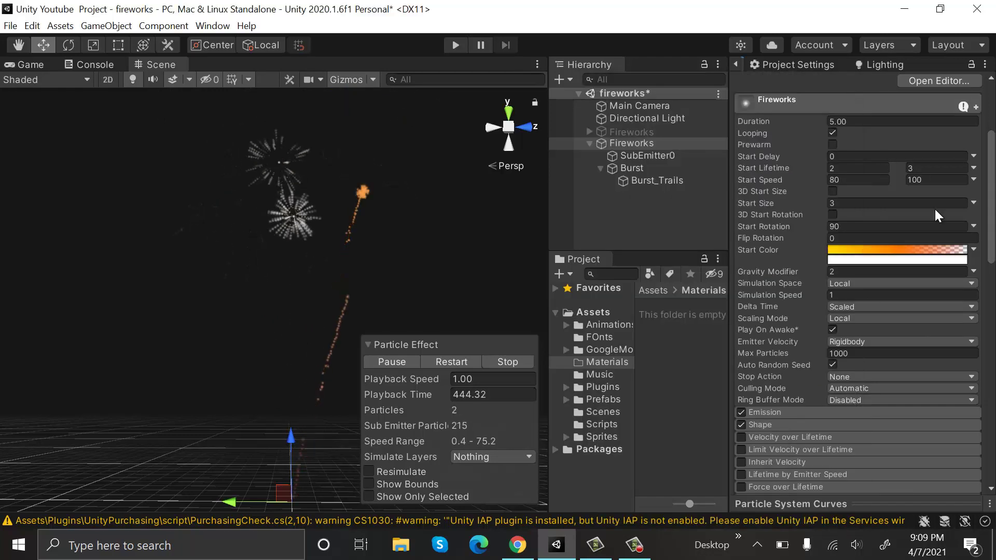
{"action": "left_click", "coordinate": [928, 262]}
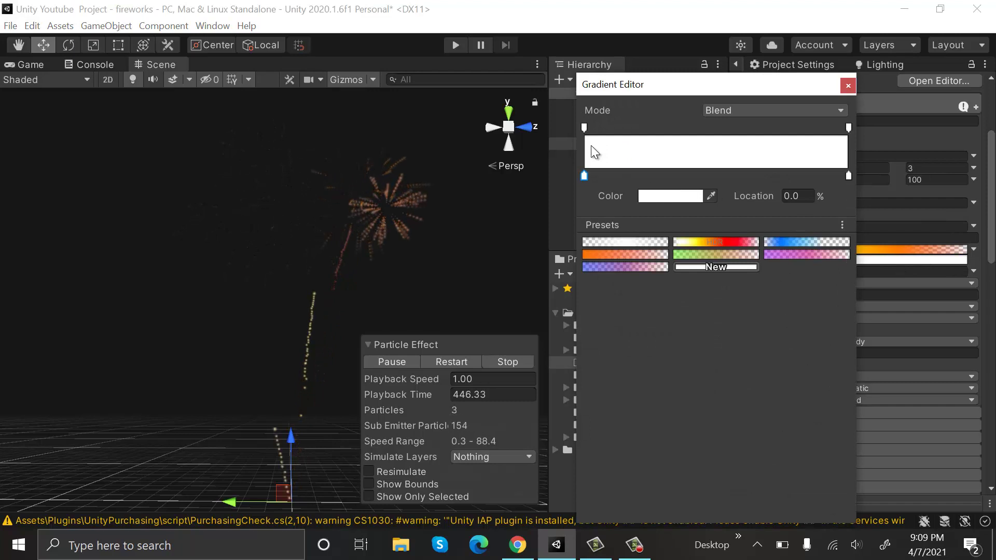
{"action": "left_click", "coordinate": [584, 127]}
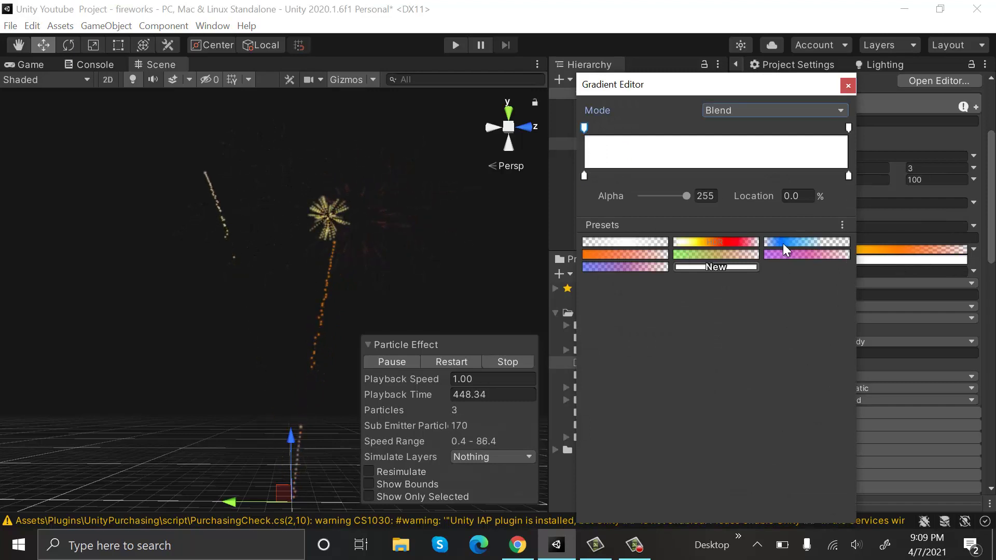
{"action": "left_click", "coordinate": [584, 175]}
{"action": "left_click", "coordinate": [664, 197]}
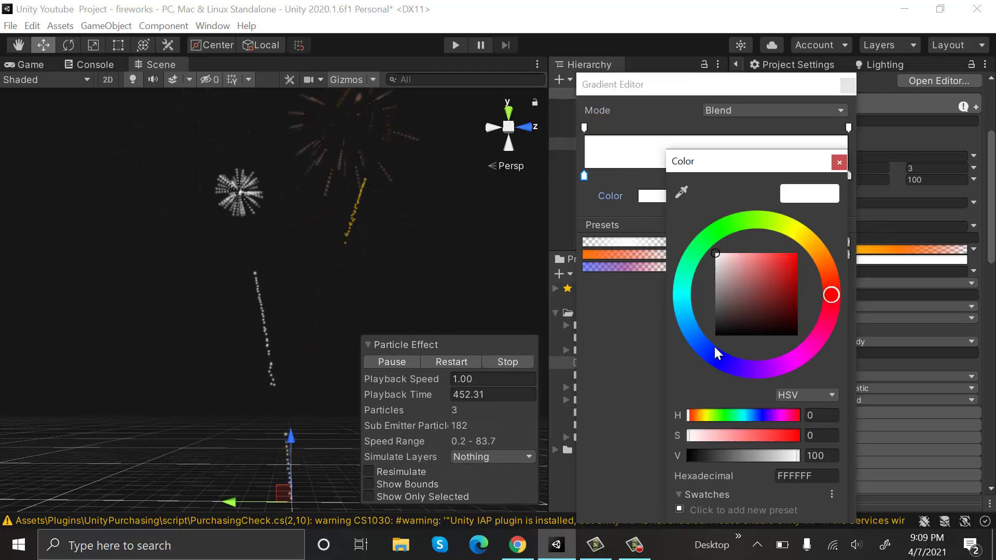
{"action": "left_click", "coordinate": [692, 331]}
{"action": "left_click", "coordinate": [773, 263]}
{"action": "left_click", "coordinate": [794, 248]}
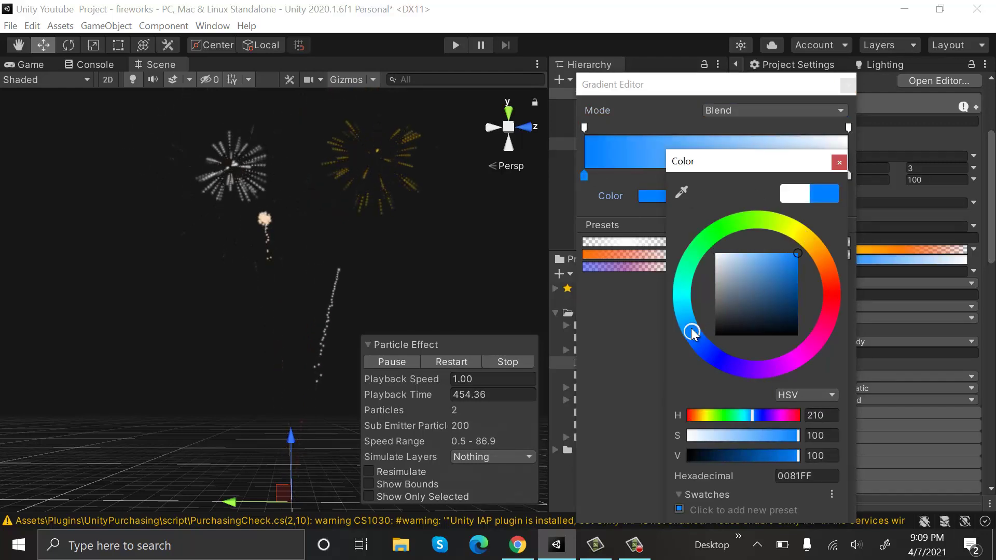
{"action": "mouse_move", "coordinate": [691, 328]}
{"action": "left_mouse_down"}
{"action": "mouse_move", "coordinate": [683, 304]}
{"action": "mouse_move", "coordinate": [697, 347]}
{"action": "mouse_move", "coordinate": [690, 334]}
{"action": "left_mouse_up"}
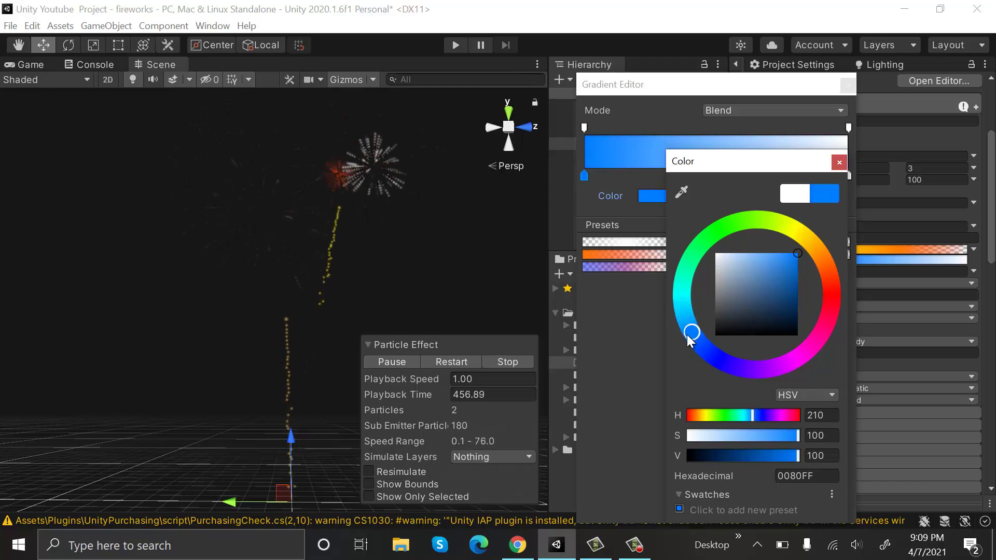
{"action": "left_click", "coordinate": [838, 164]}
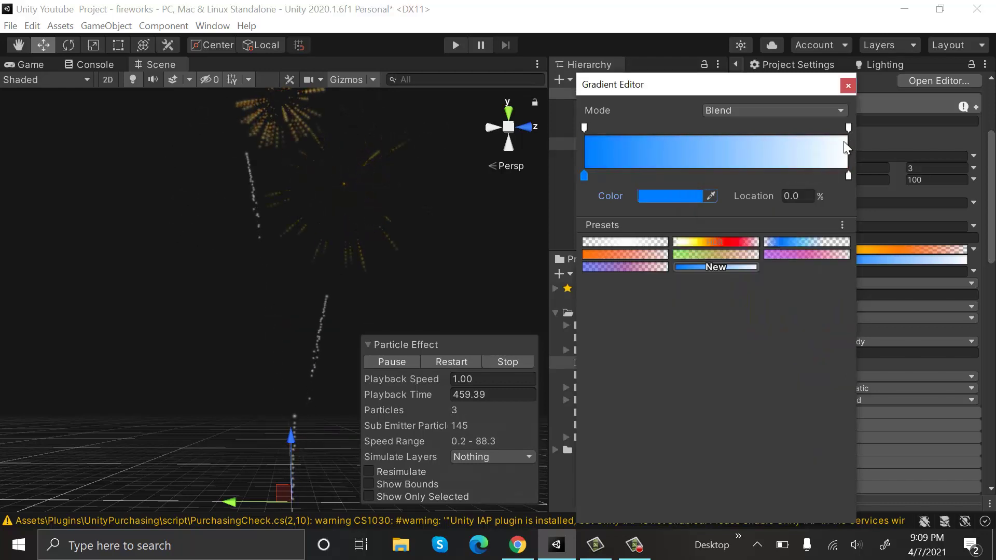
Step: Make the second gradient's right key green and lower its right-end alpha to fade out
{"action": "left_click", "coordinate": [848, 176]}
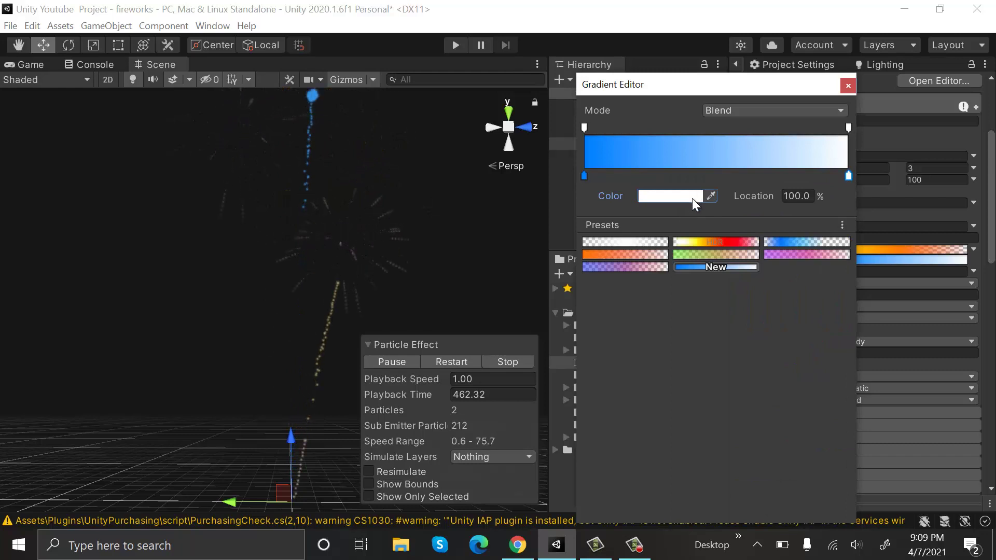
{"action": "left_click", "coordinate": [669, 196]}
{"action": "left_click", "coordinate": [715, 267]}
{"action": "left_click_drag", "start_coordinate": [746, 257], "coordinate": [824, 253]}
{"action": "left_click_drag", "start_coordinate": [713, 267], "coordinate": [732, 240]}
{"action": "left_click", "coordinate": [865, 163]}
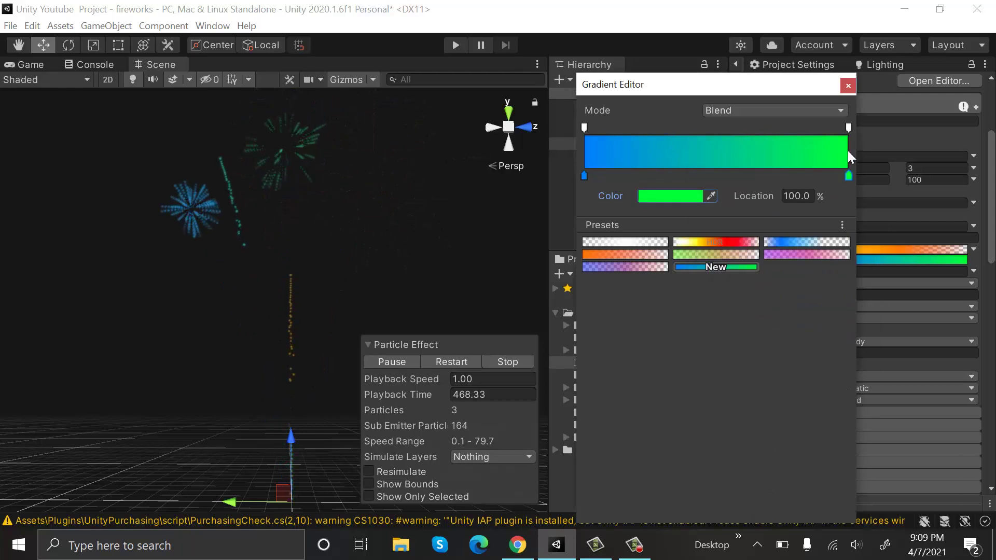
{"action": "left_click", "coordinate": [849, 129]}
{"action": "left_click_drag", "start_coordinate": [686, 196], "coordinate": [630, 203]}
{"action": "left_click", "coordinate": [849, 86]}
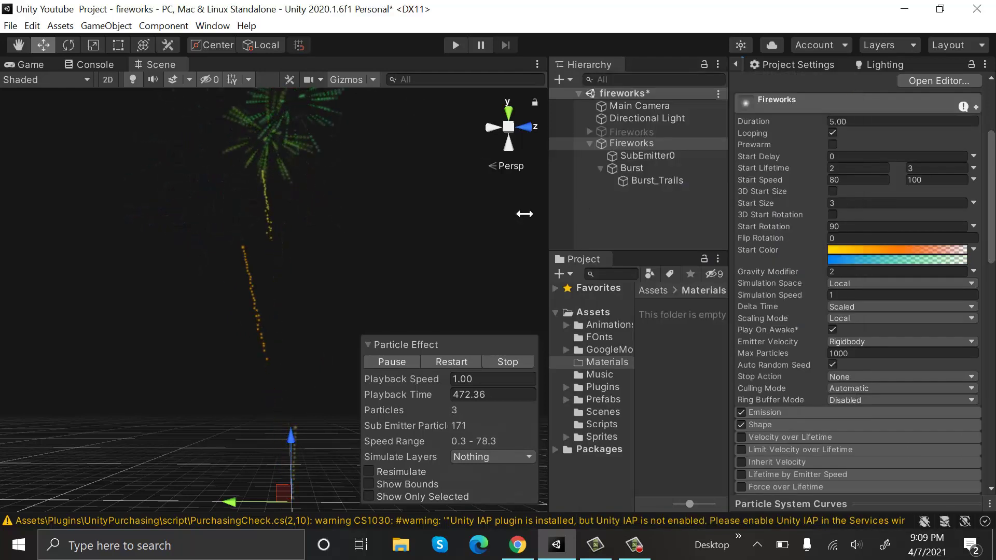
{"action": "left_click_drag", "start_coordinate": [384, 200], "coordinate": [375, 220], "text": "alt"}
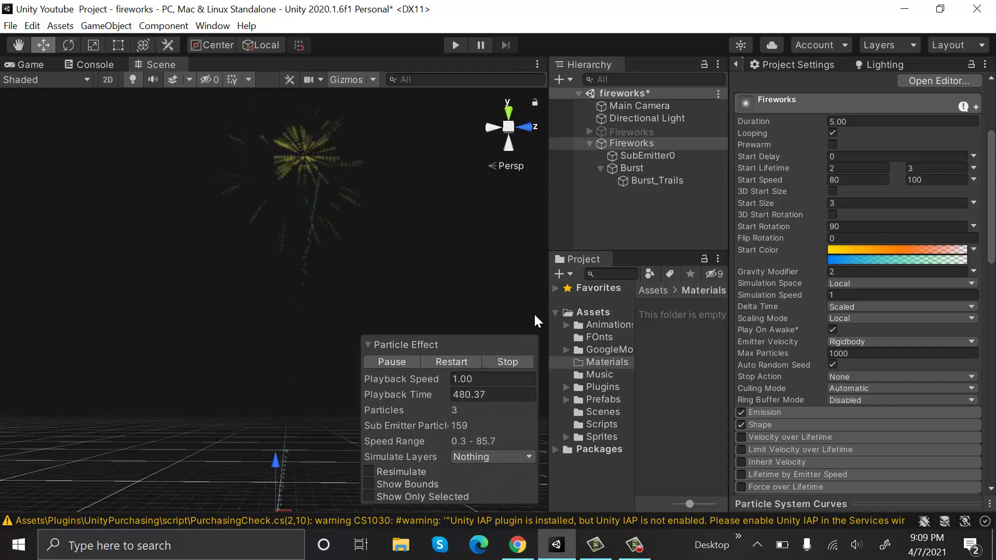
{"action": "key", "text": "XF86MonBrightnessUp"}
{"action": "key", "text": "XF86MonBrightnessUp"}
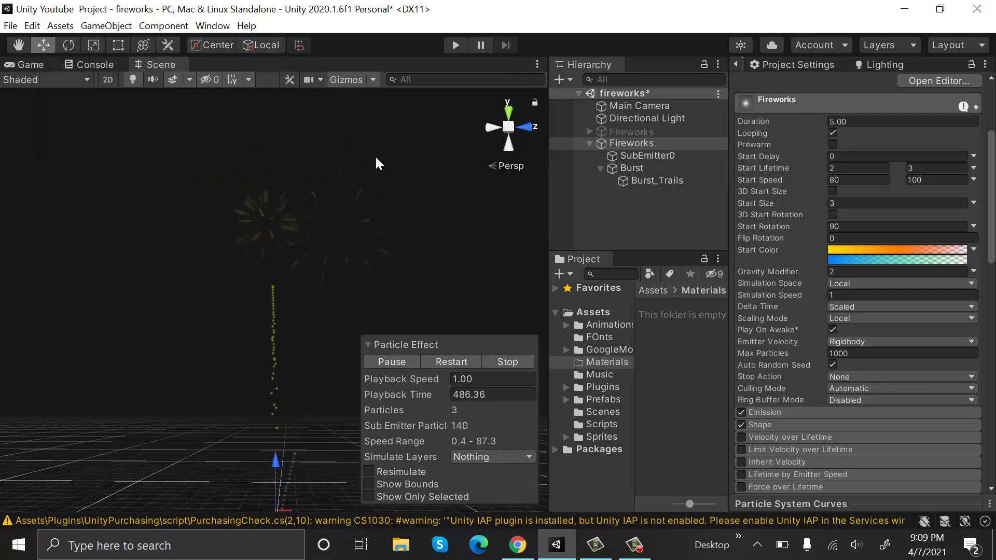
{"action": "key", "text": "alt"}
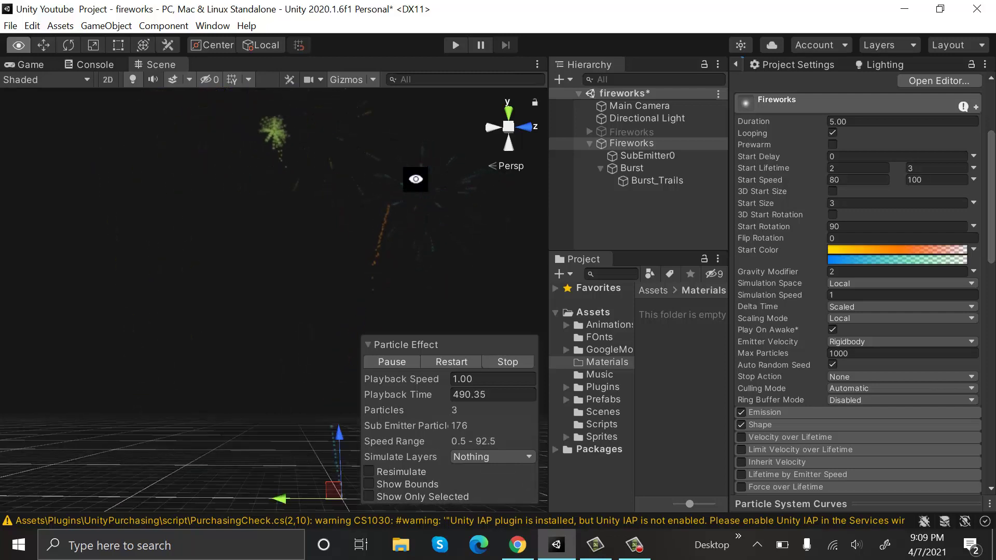
{"action": "left_click_drag", "start_coordinate": [416, 178], "coordinate": [416, 179], "text": "alt"}
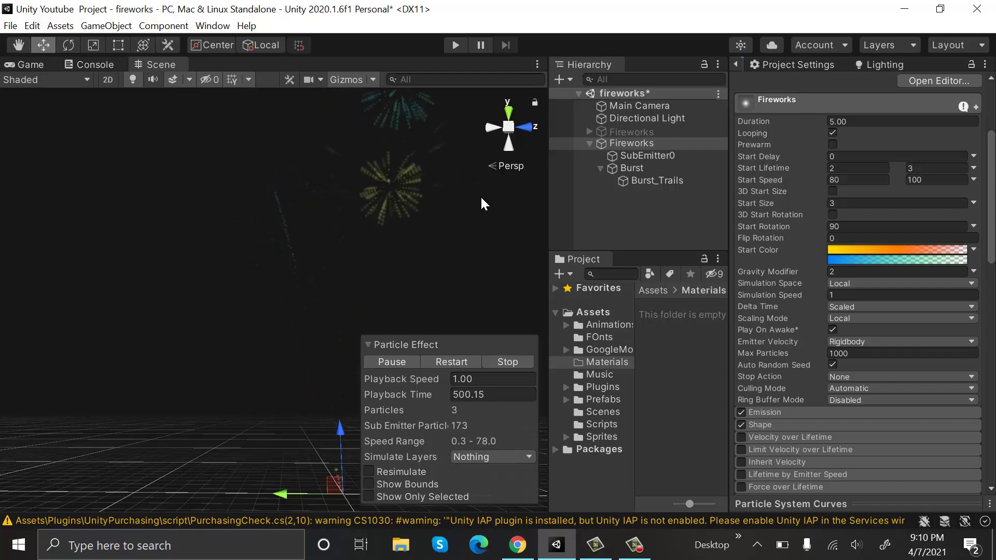
{"action": "middle_click_drag", "start_coordinate": [481, 198], "coordinate": [482, 184]}
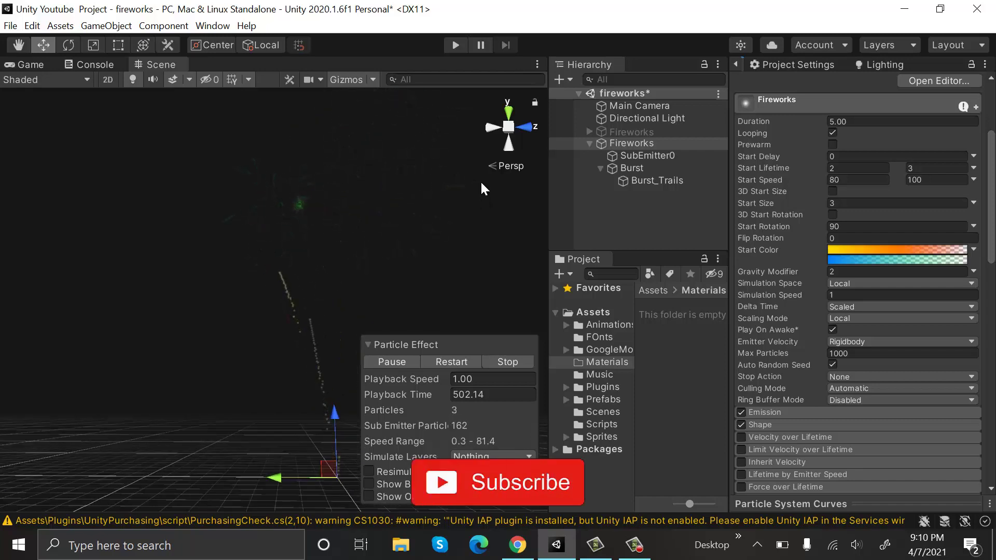